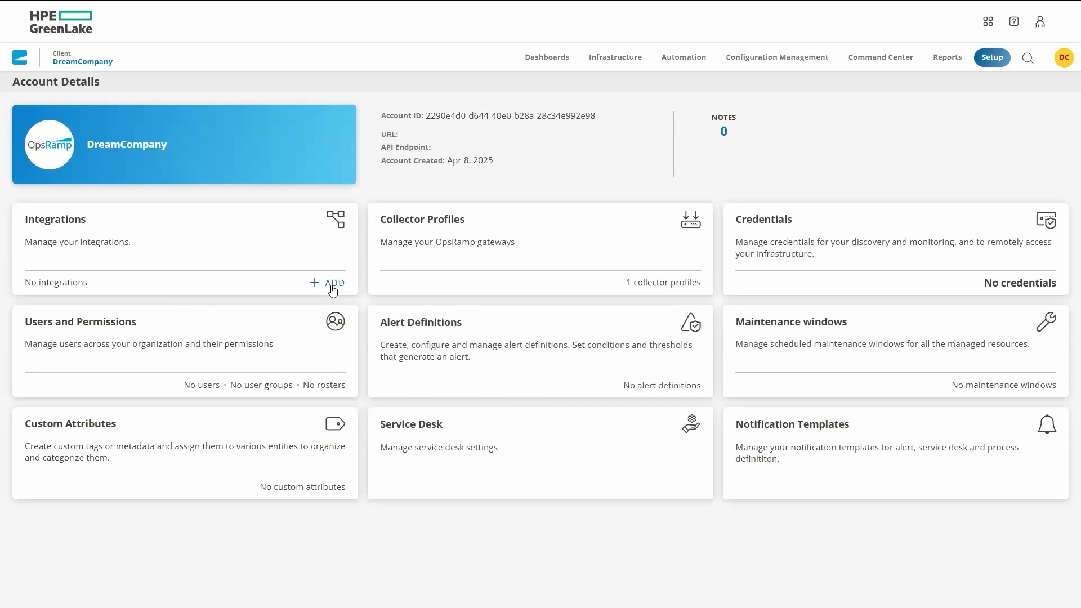
# - Start adding an integration, search the available integrations for SSH, and choose Linux OS - Agentless (SSH)
pyautogui.click(333, 284)
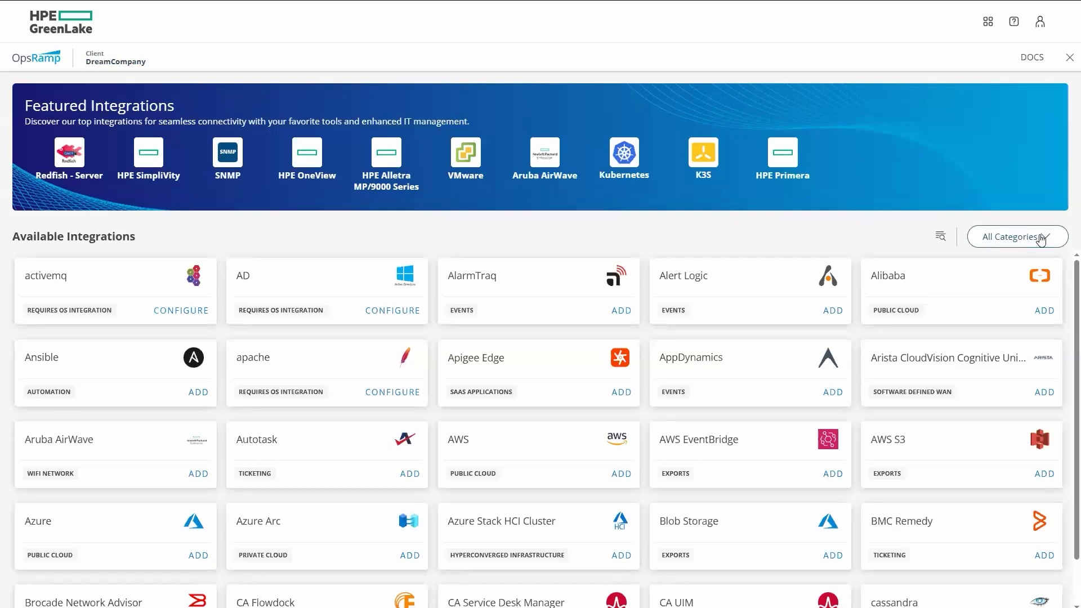
pyautogui.click(1044, 239)
pyautogui.scroll(-8, 997, 352)
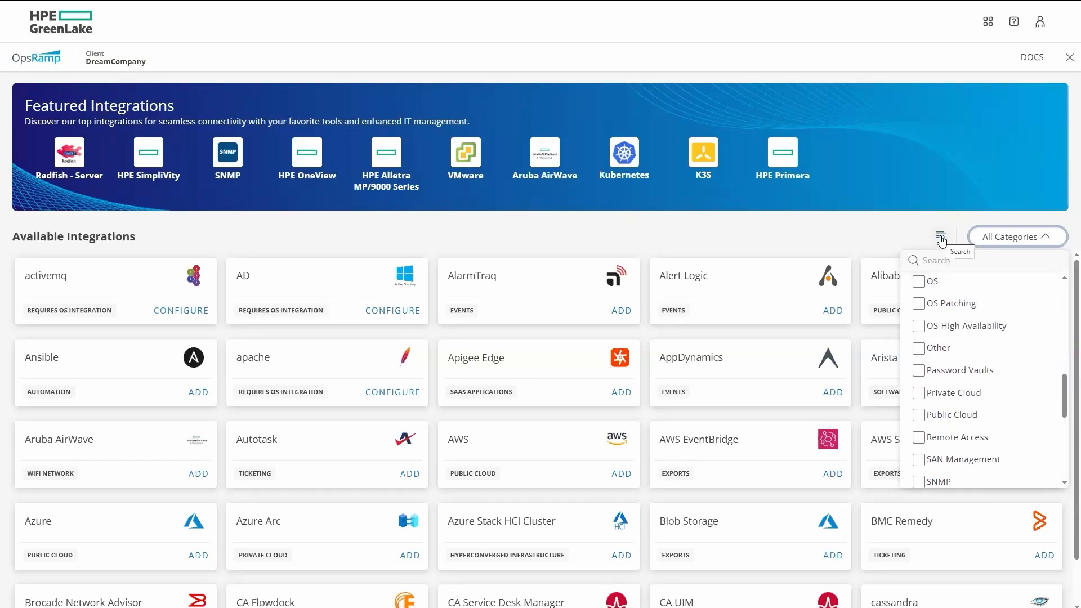
pyautogui.click(940, 236)
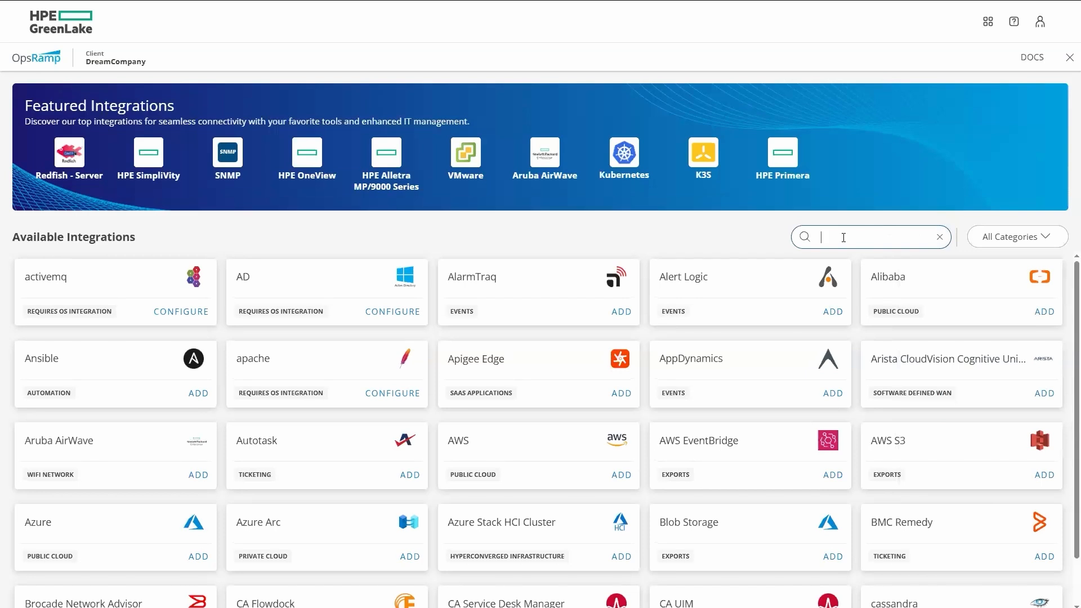
pyautogui.write('SSH')
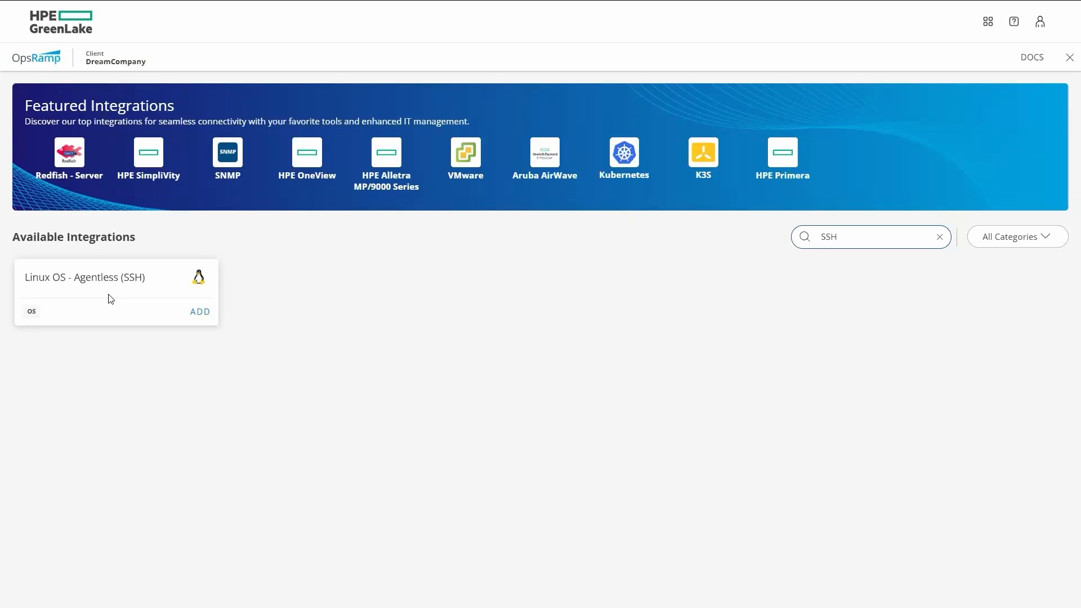
pyautogui.click(202, 315)
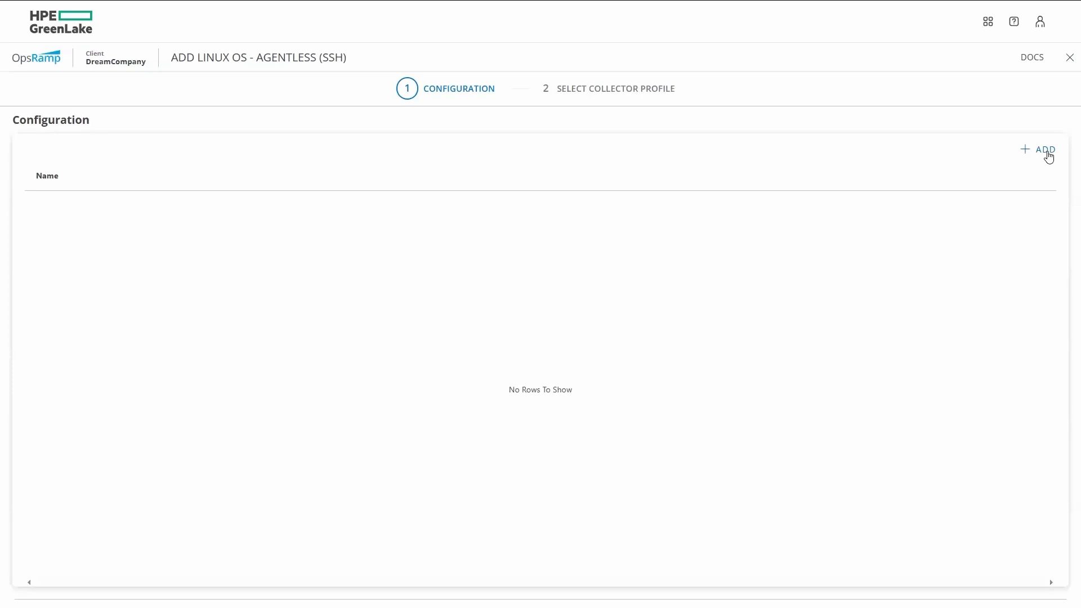
# - Create a configuration named SSH Compute integration with the host IP address 16.31.86.72
pyautogui.click(1048, 156)
pyautogui.write('SSH Compute integration')
pyautogui.click(310, 246)
pyautogui.write('16.31.86.72')
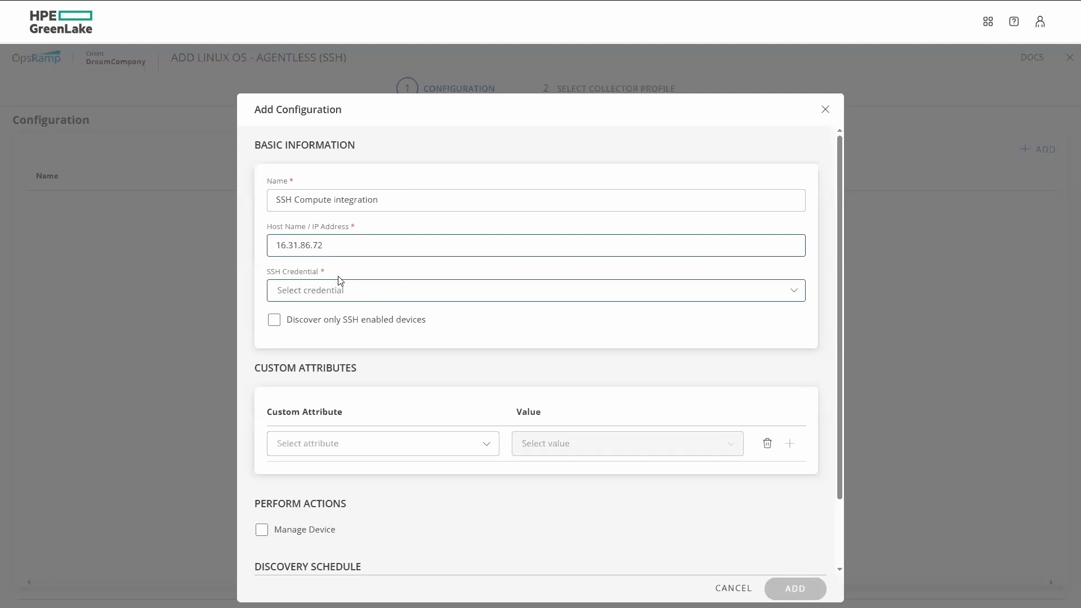
# - Start a new SSH credential named Linux-SSH-agentless, described as Credentials for Linux OS SSH agentless, with PASSWORD authentication
pyautogui.click(309, 291)
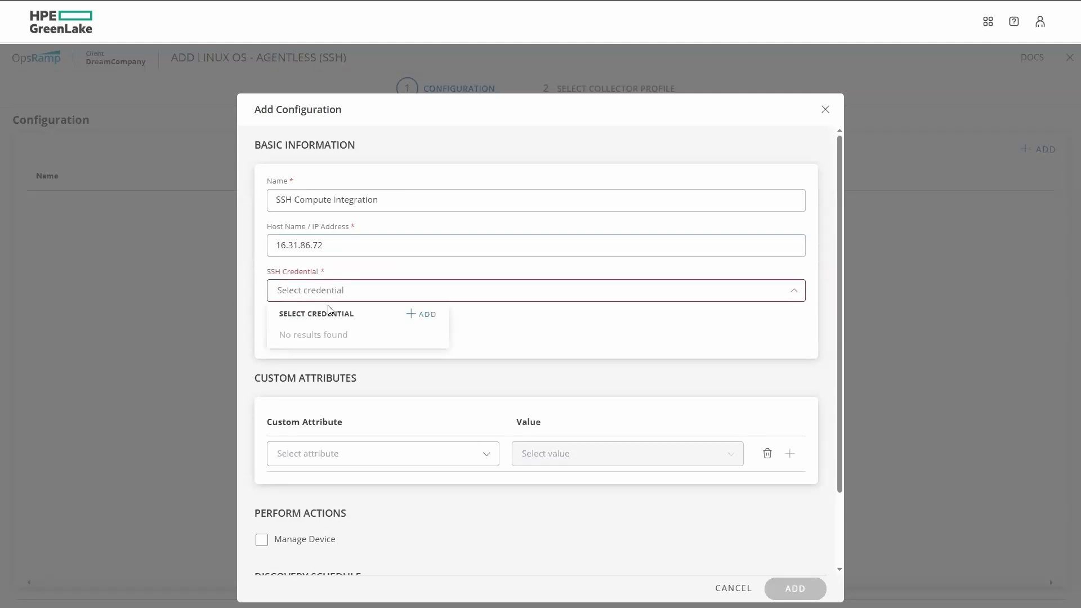
pyautogui.click(422, 319)
pyautogui.hotkey('ctrl', 'v')
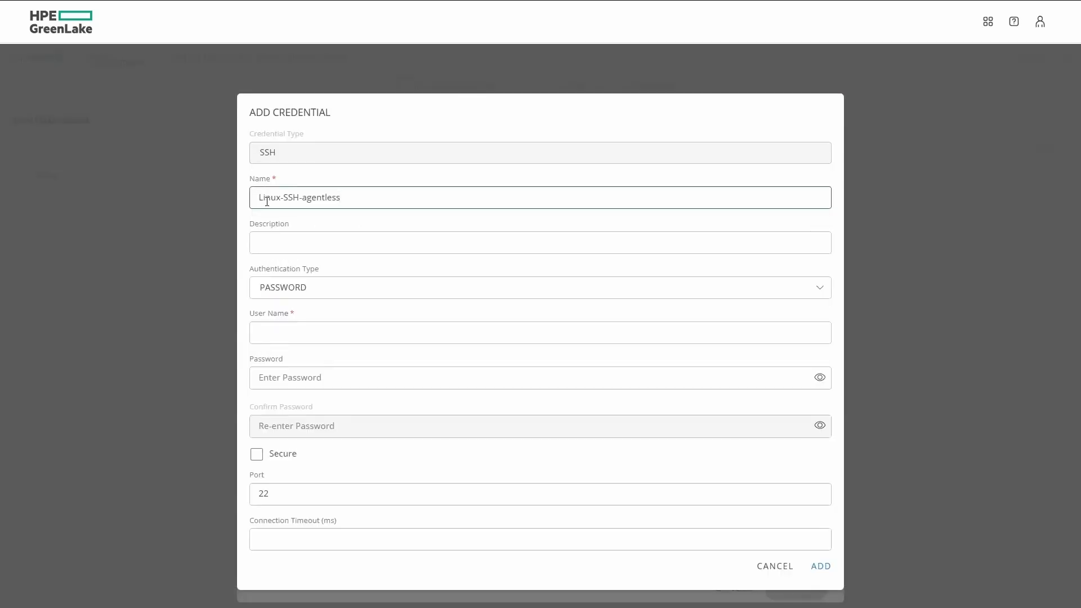
pyautogui.click(270, 243)
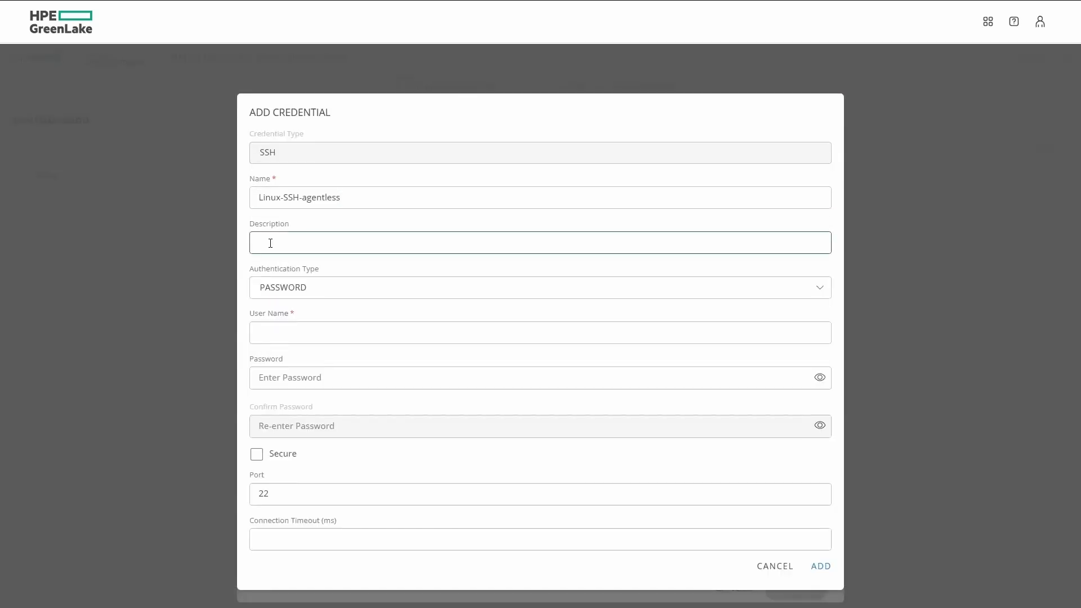
pyautogui.hotkey('ctrl', 'v')
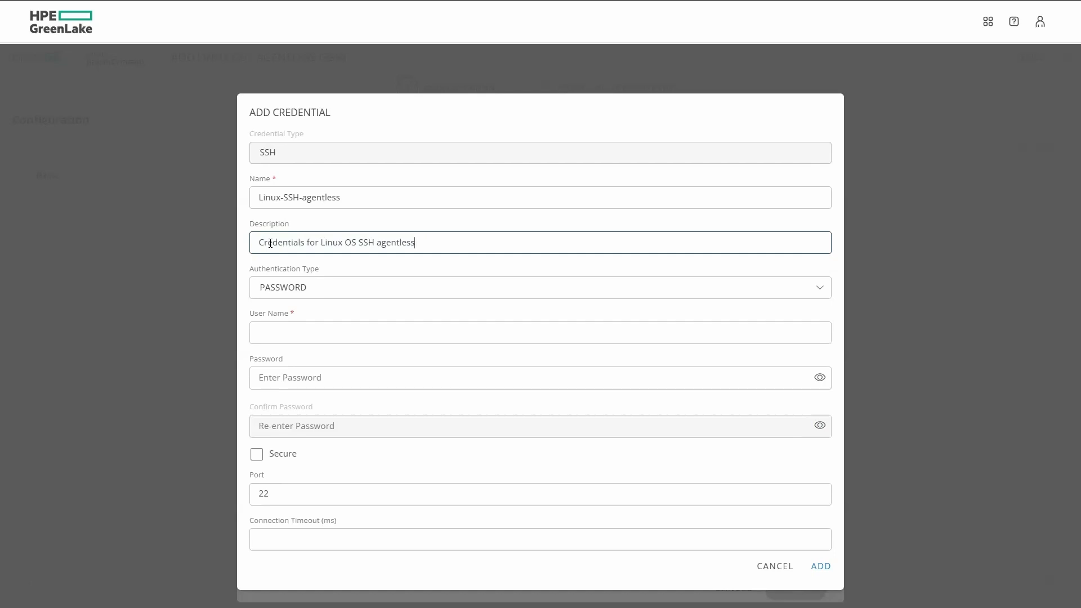
pyautogui.click(280, 289)
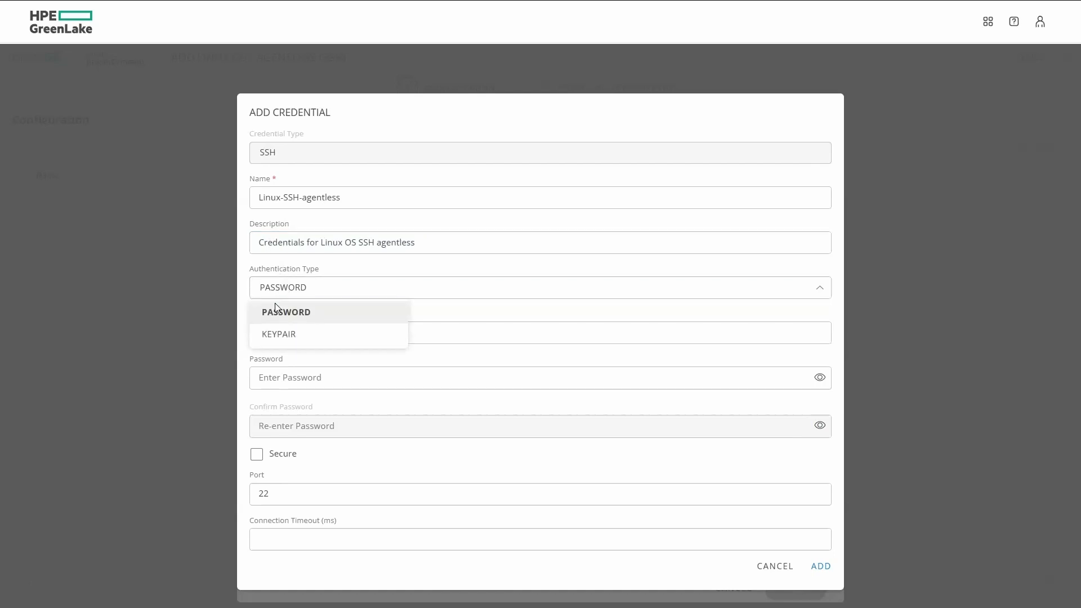
pyautogui.click(275, 318)
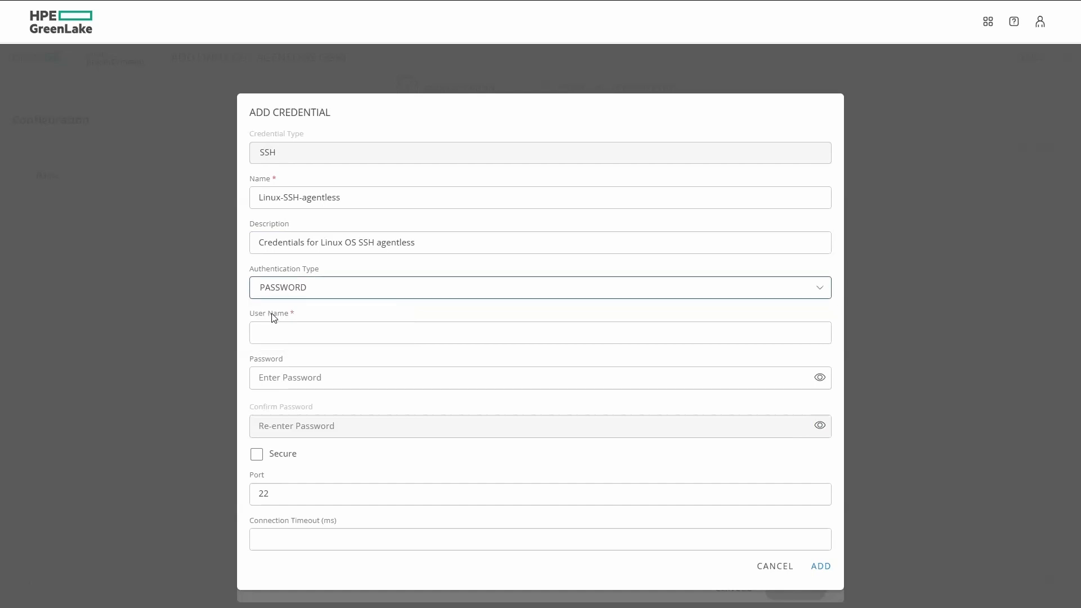
# - Enter the user name root, fill in and confirm the account password, enable Secure, and add the credential
pyautogui.click(268, 331)
pyautogui.write('root')
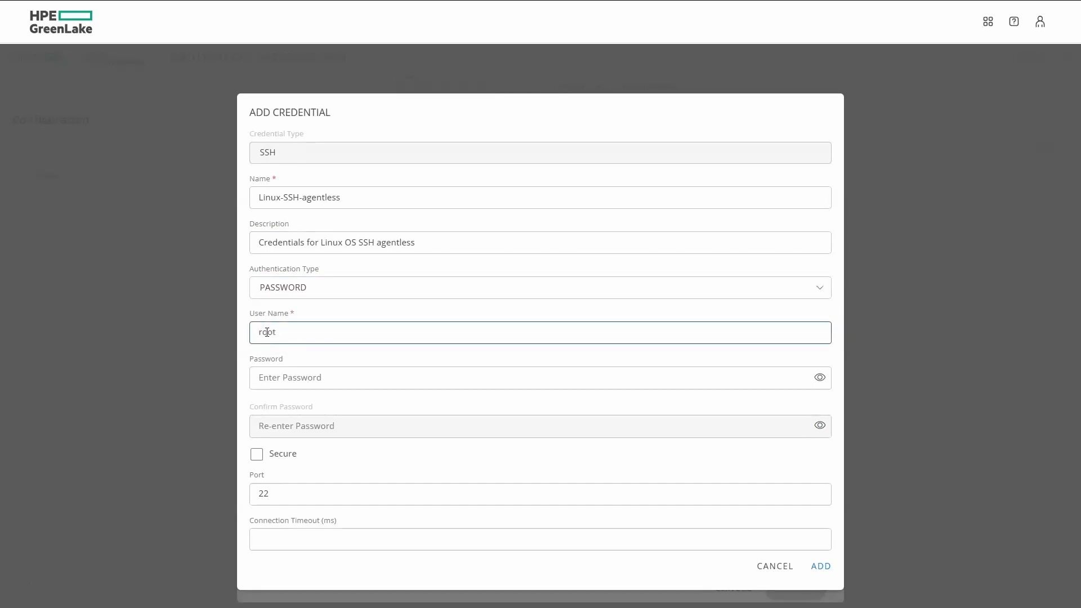
pyautogui.click(260, 377)
pyautogui.hotkey('ctrl', 'v')
pyautogui.click(271, 425)
pyautogui.hotkey('ctrl', 'v')
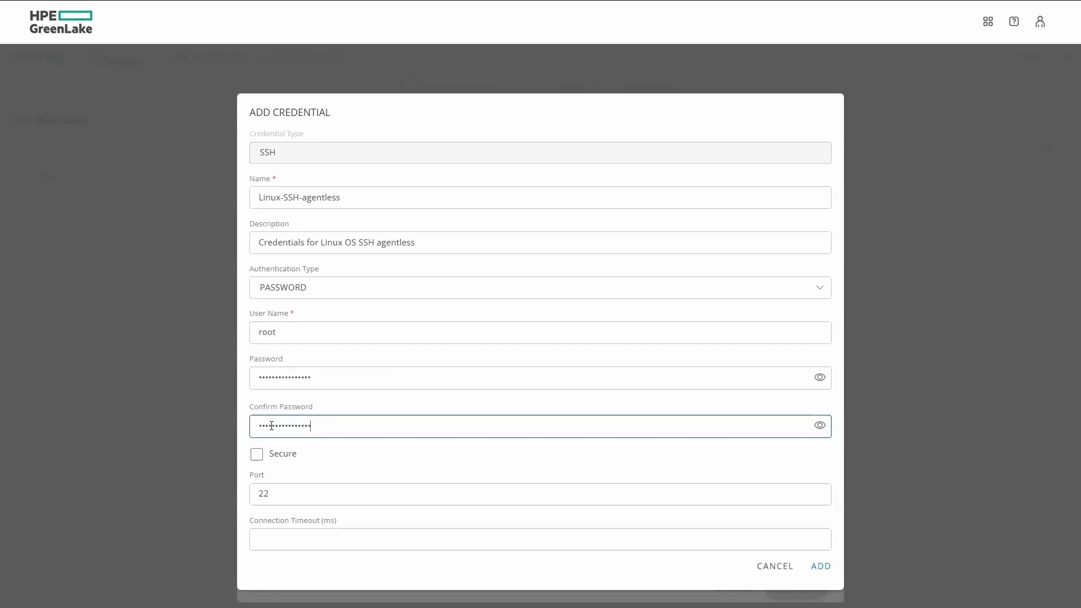
pyautogui.click(257, 461)
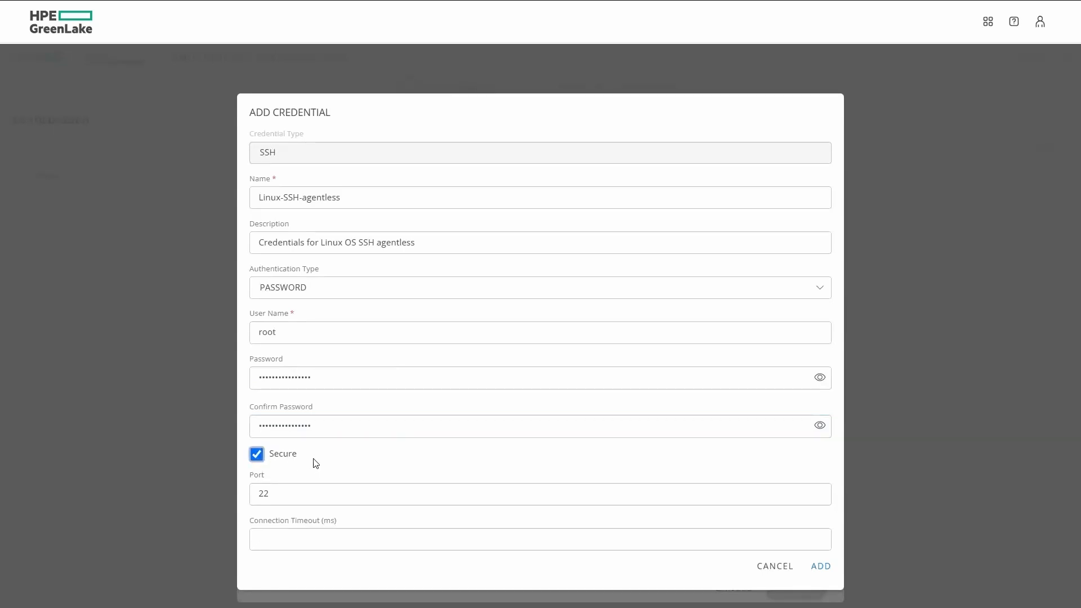
pyautogui.click(264, 498)
pyautogui.click(823, 569)
pyautogui.click(823, 567)
# - Enable Manage Device, schedule discovery every 1 day at 01:00 AM, and add the configuration
pyautogui.scroll(-2, 359, 417)
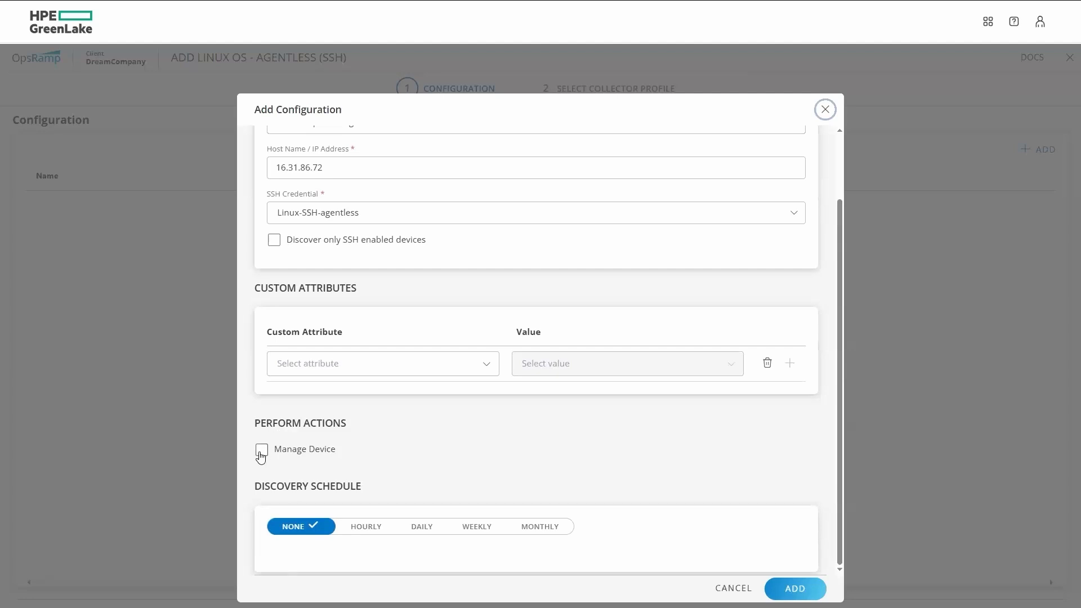
pyautogui.click(261, 451)
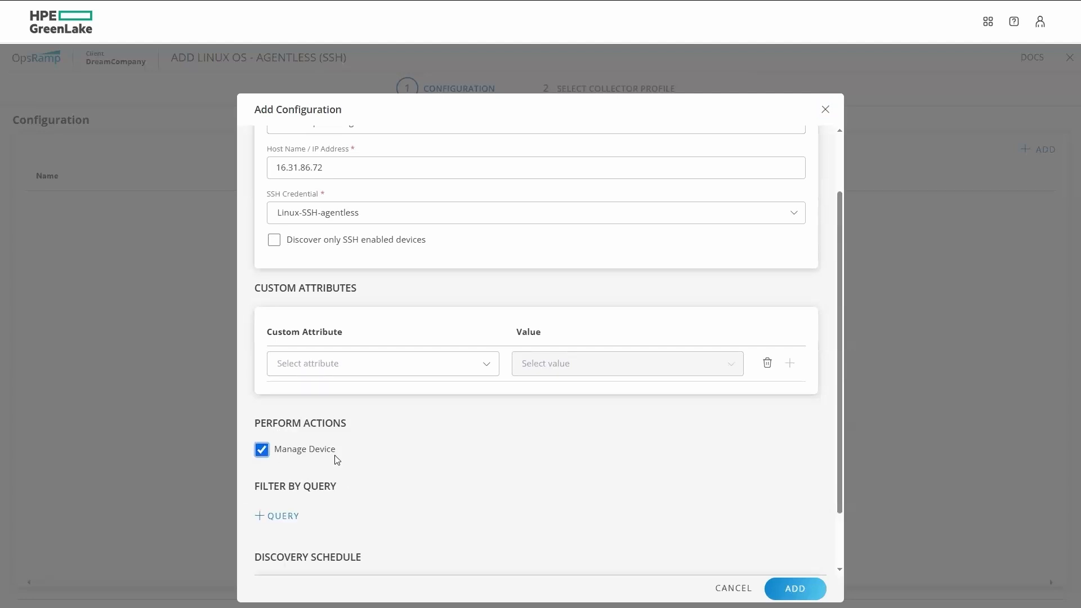
pyautogui.scroll(-2, 418, 468)
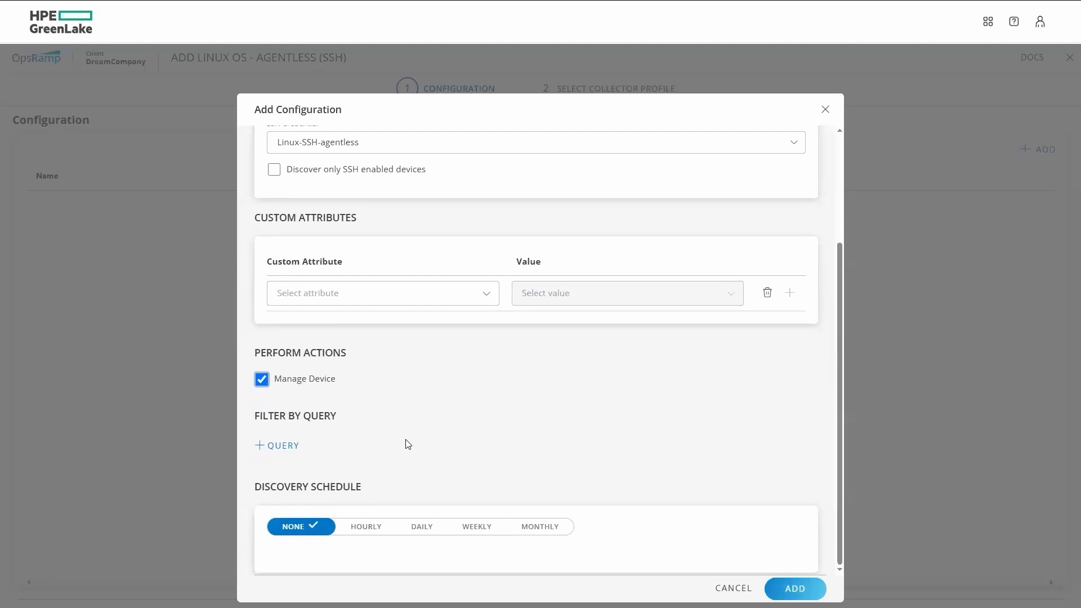
pyautogui.click(421, 531)
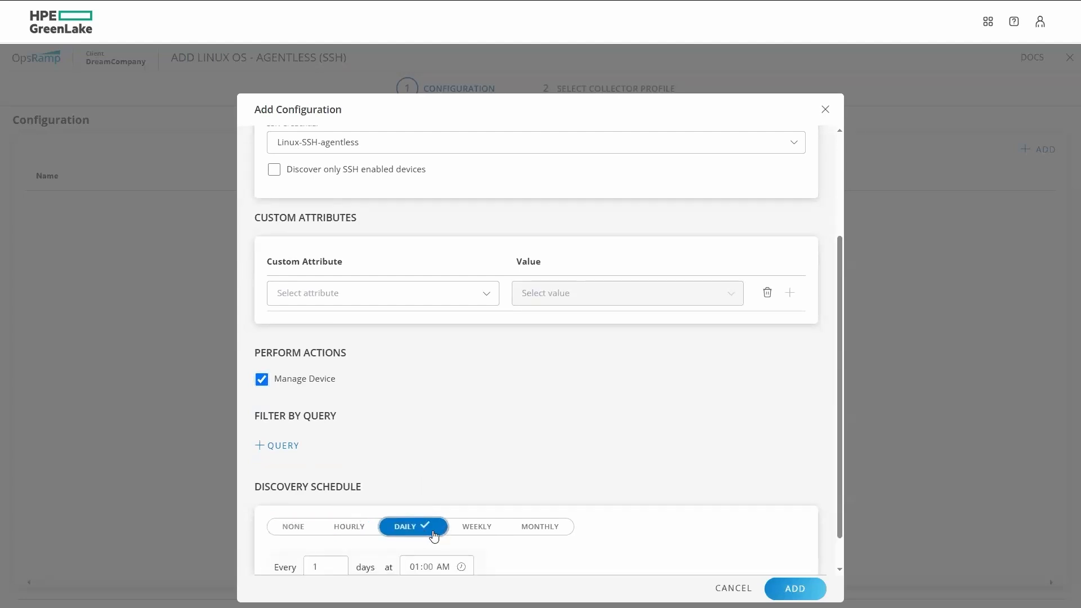
pyautogui.scroll(-1, 427, 532)
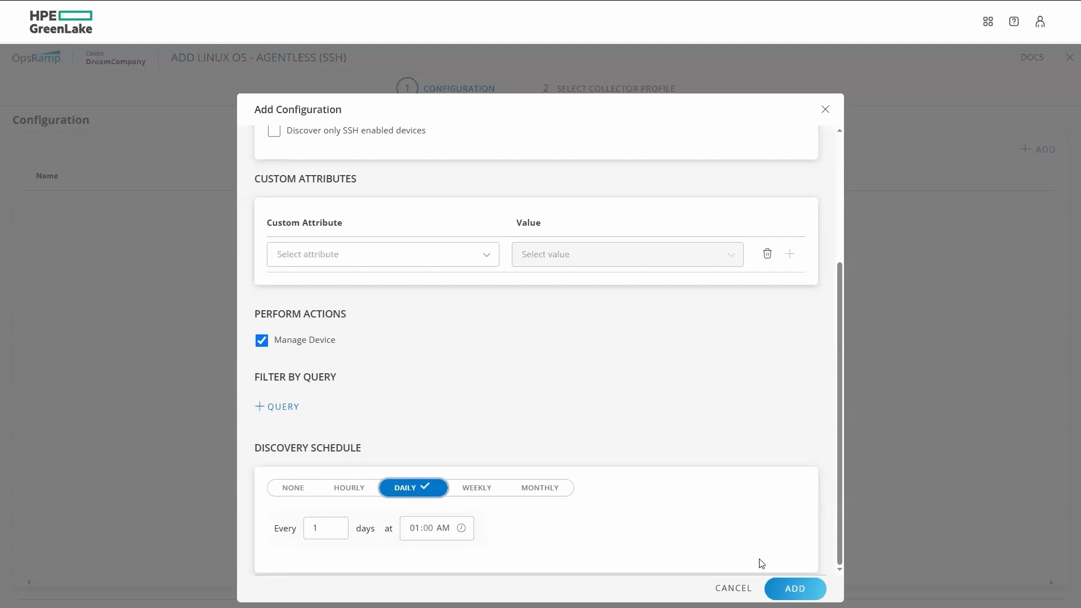
pyautogui.click(797, 597)
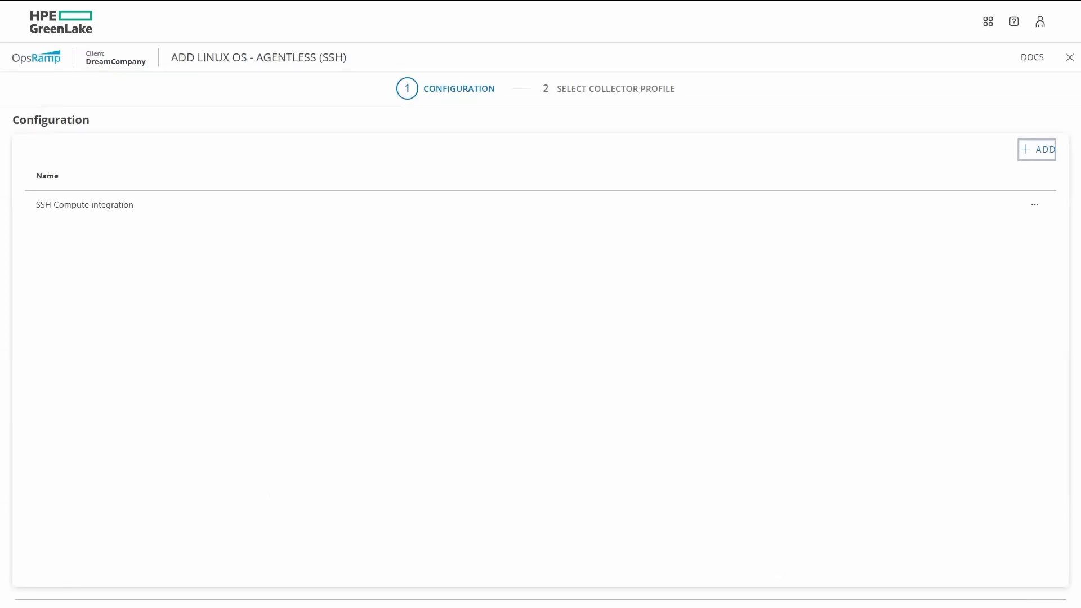
# - Continue to collector selection and install the integration on the connected DreamCompany gl-flex gateway profile
pyautogui.click(1013, 606)
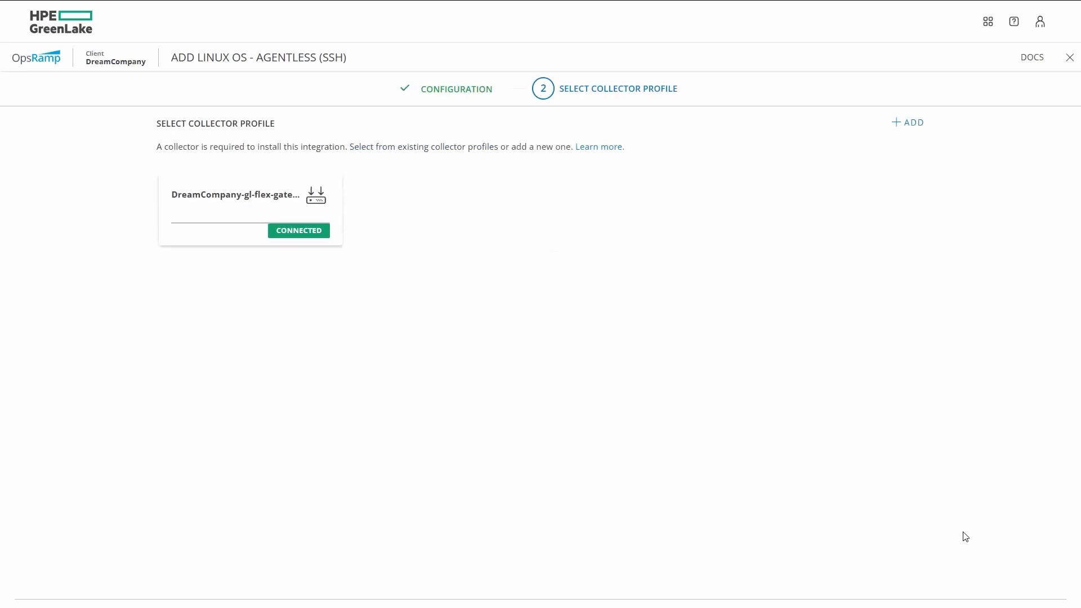
pyautogui.click(200, 219)
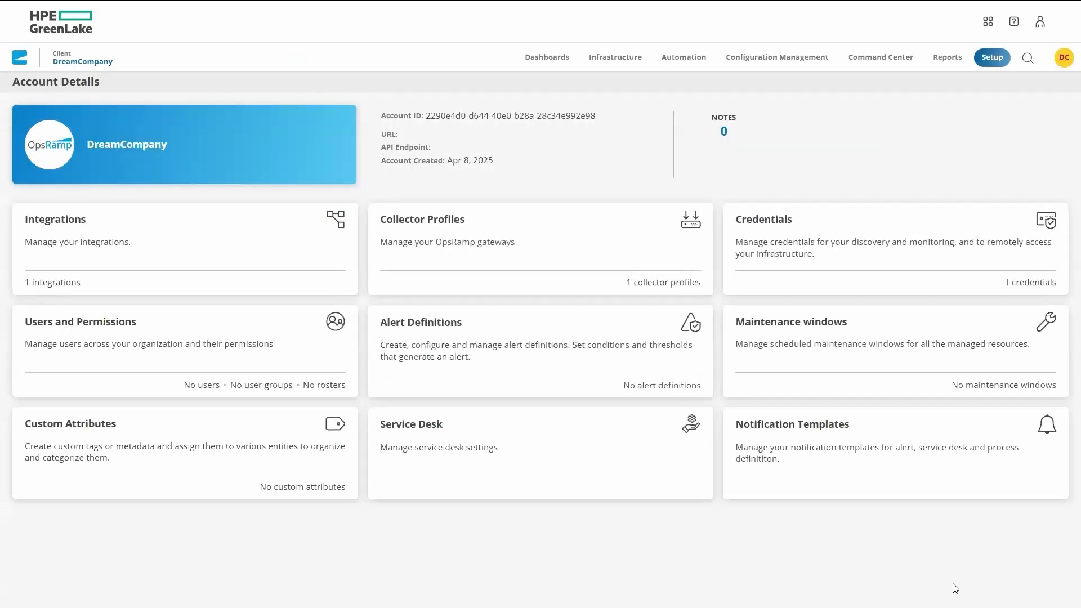
# - Open the installed DreamCompany-gl-flex-gateway-mougins-linux integration and run a discovery for its SSH Compute integration configuration
pyautogui.click(46, 284)
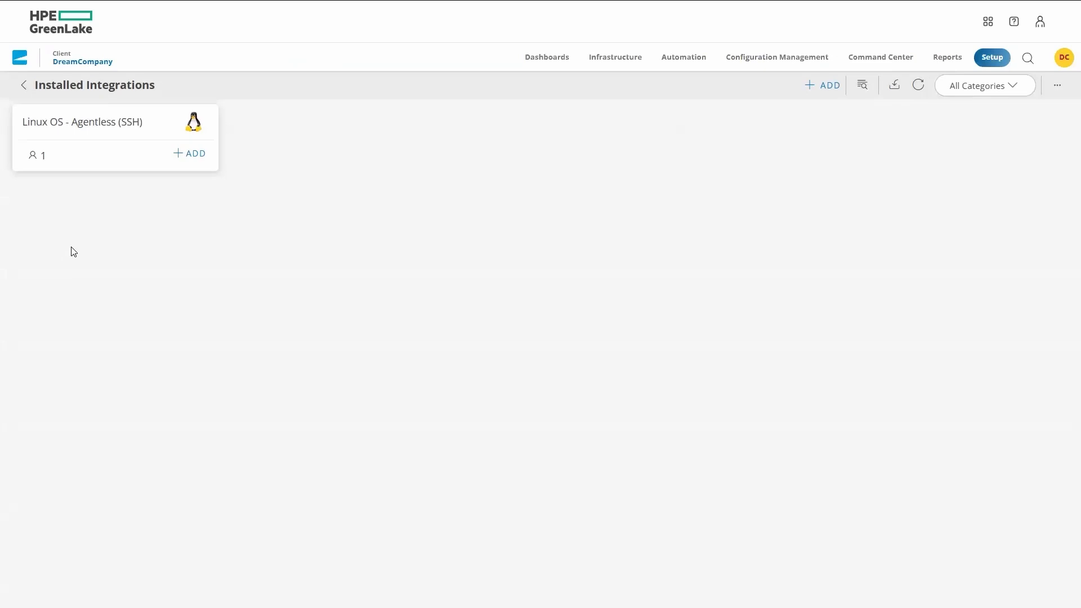
pyautogui.click(78, 141)
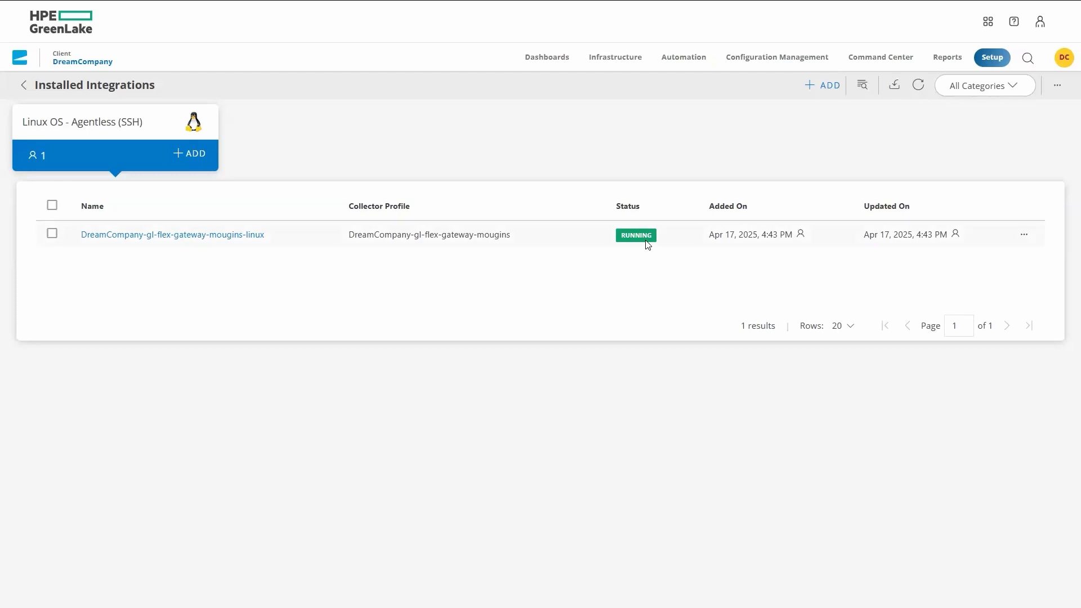
pyautogui.click(121, 236)
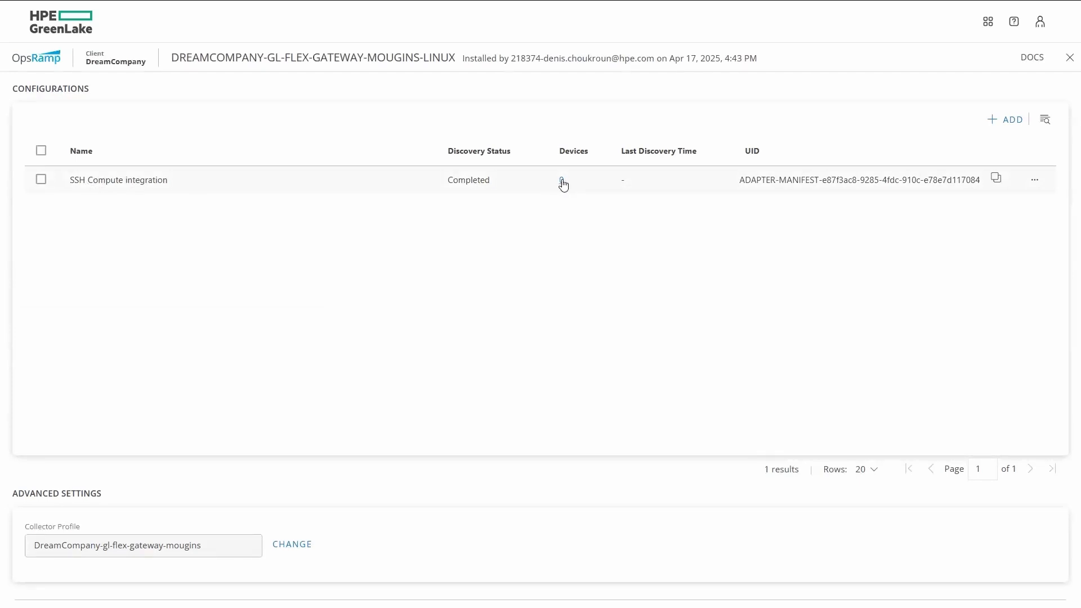
pyautogui.click(1039, 187)
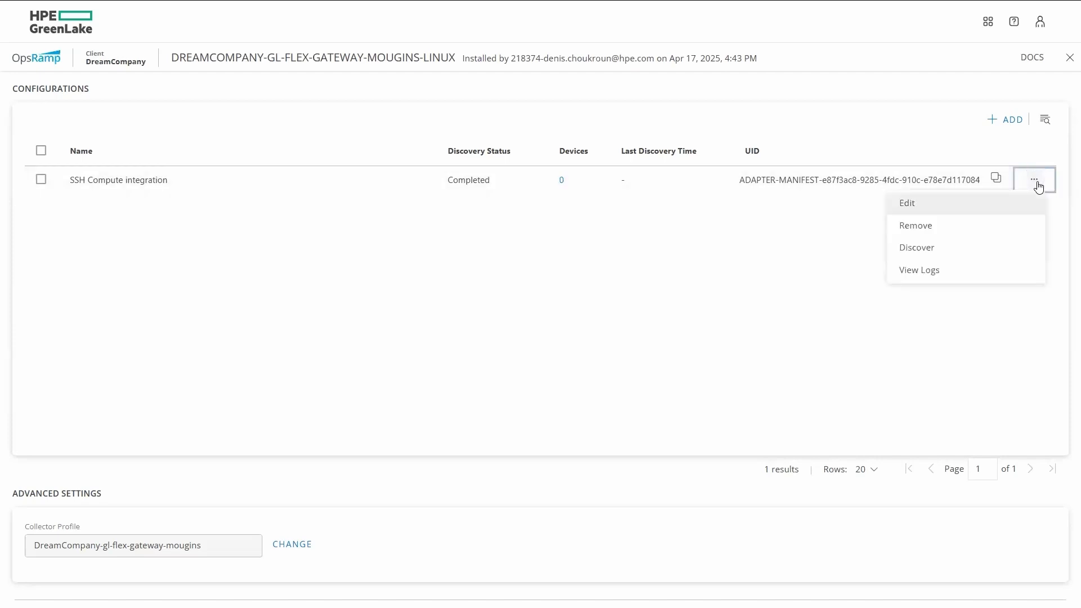
pyautogui.click(916, 250)
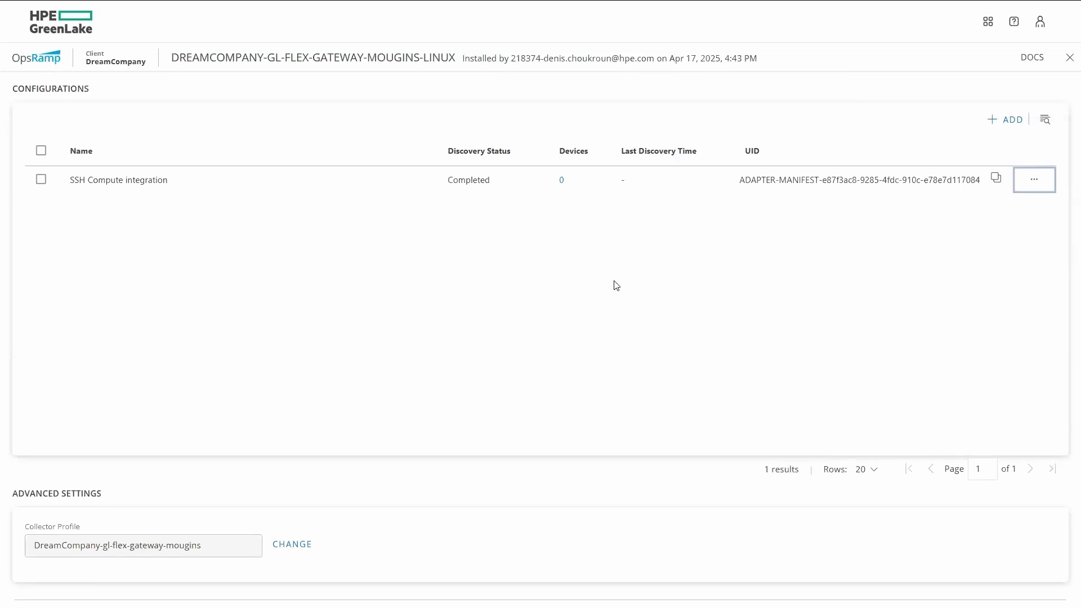
# - Open the devices discovered by the configuration and review the overview attributes of centos82rf2
pyautogui.click(561, 181)
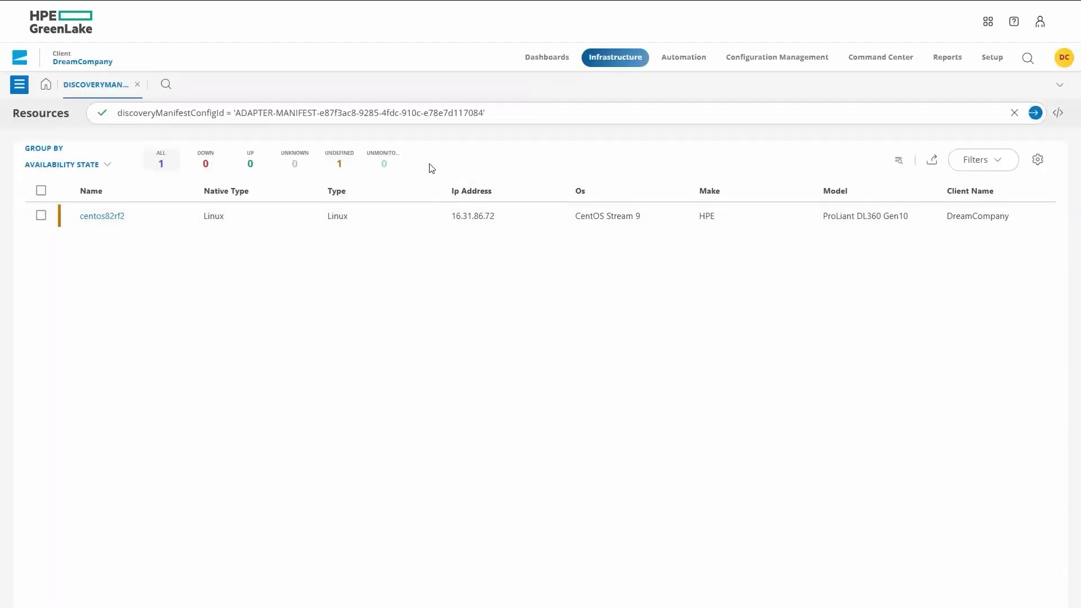
pyautogui.click(102, 221)
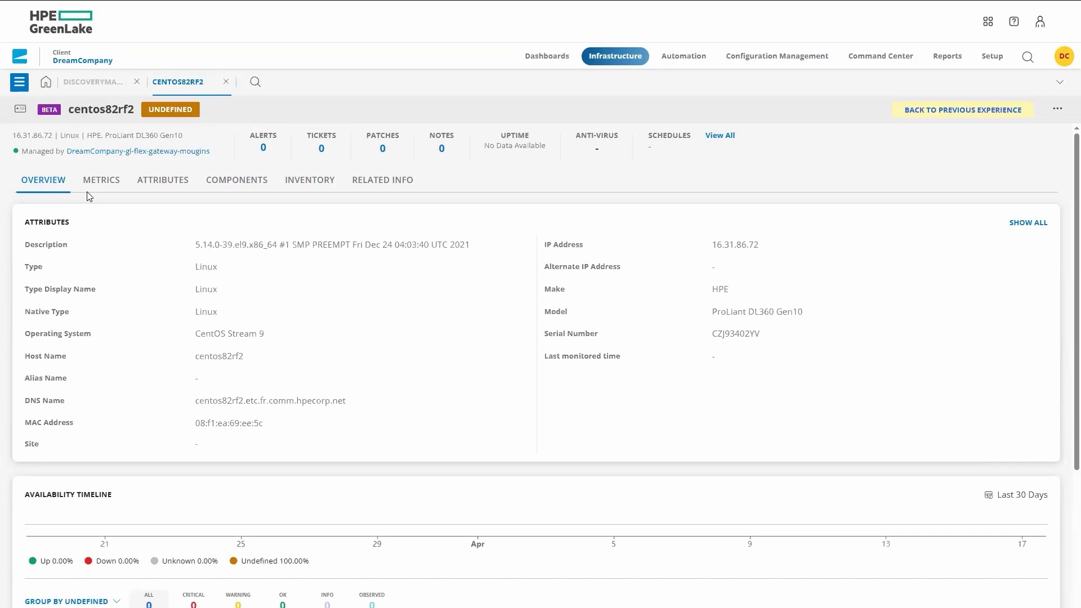
pyautogui.scroll(-1, 124, 279)
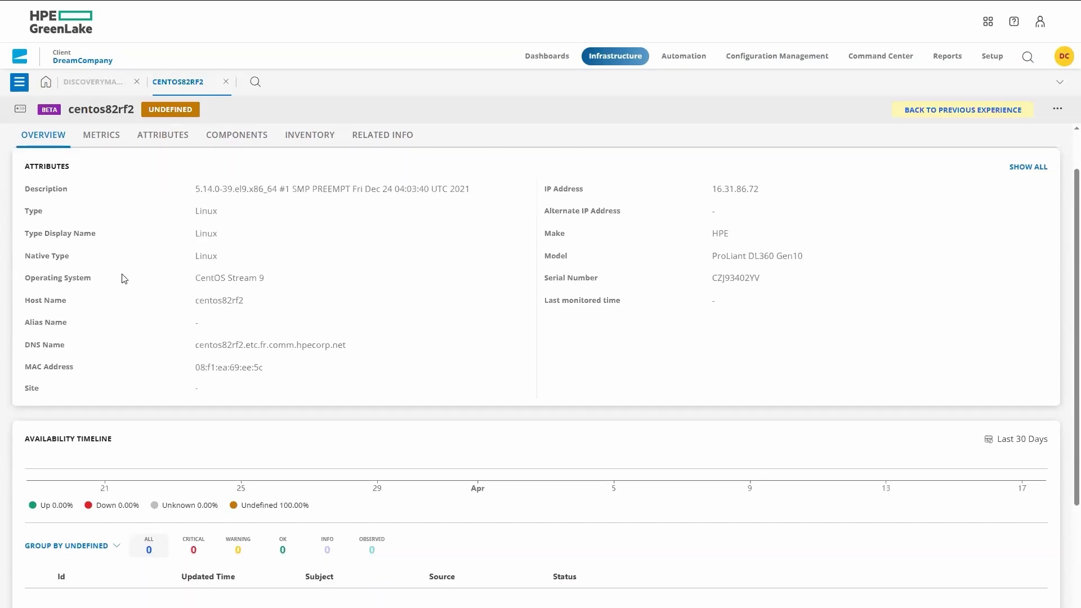
pyautogui.scroll(1, 123, 256)
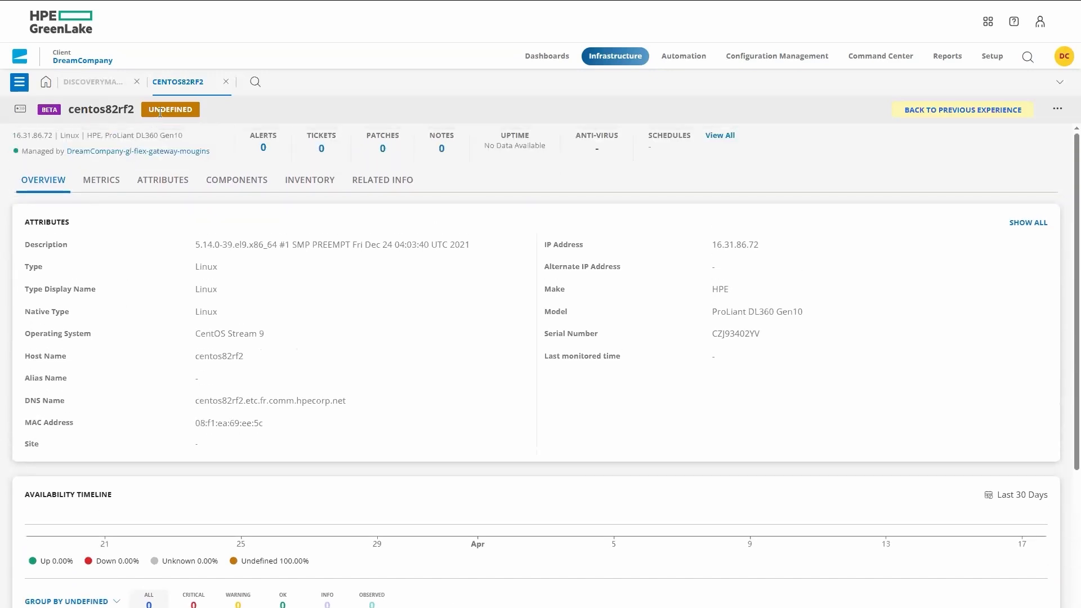
# - Go to the setup area and open the list of monitoring templates
pyautogui.moveTo(996, 57)
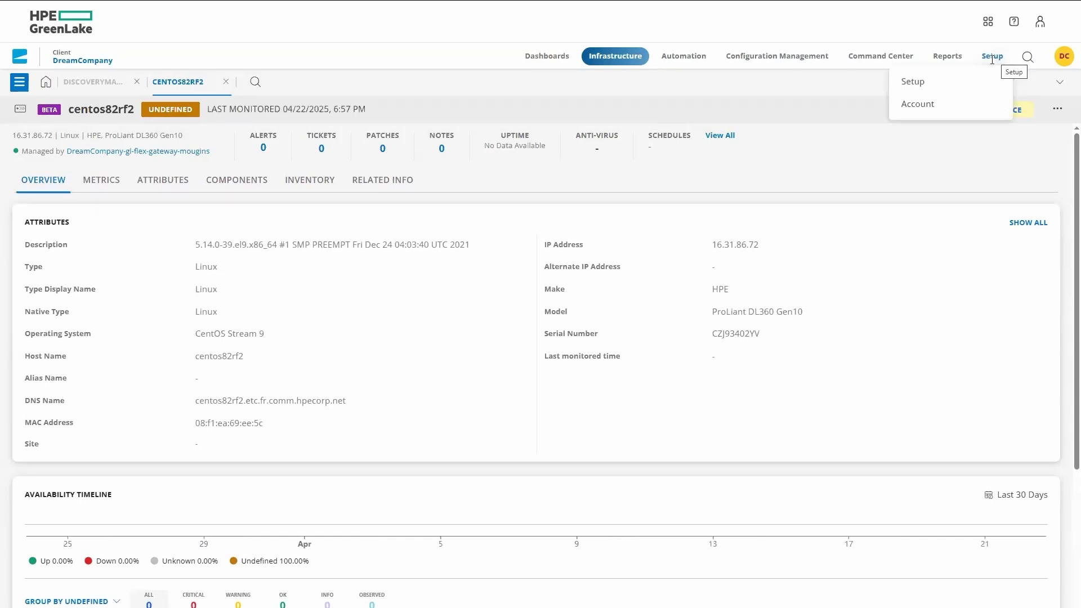
pyautogui.click(915, 82)
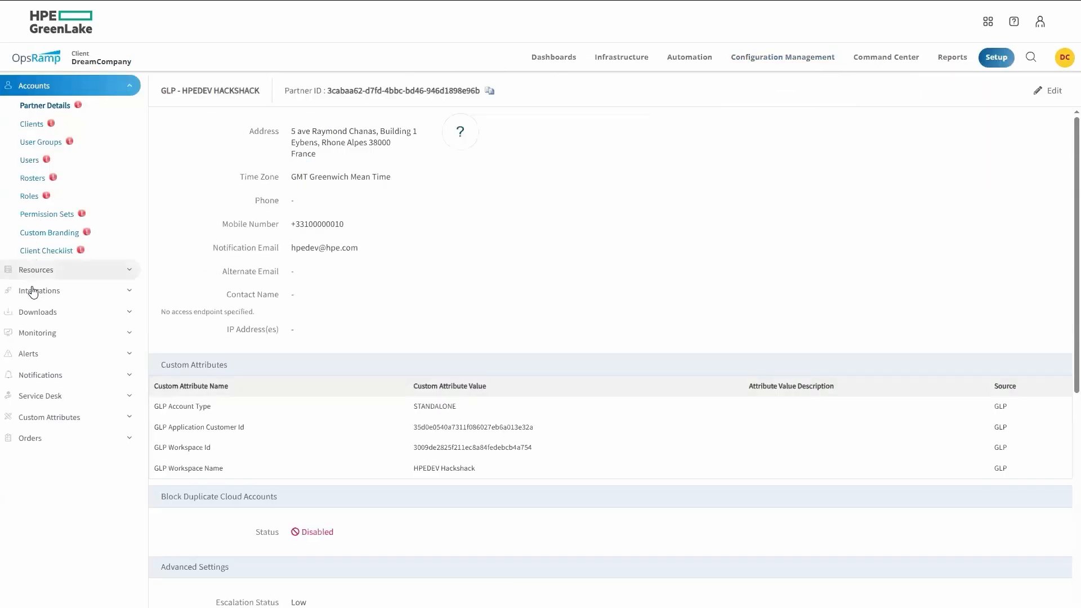
pyautogui.click(53, 340)
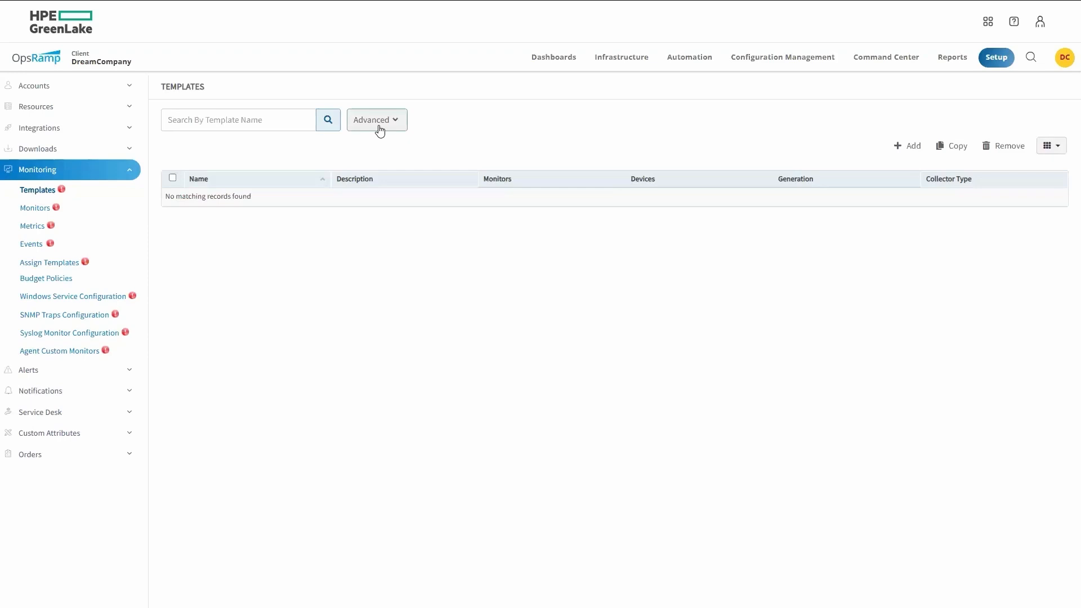
# - Run an advanced search in the Global Templates scope for template names matching "gateway - linux"
pyautogui.click(380, 121)
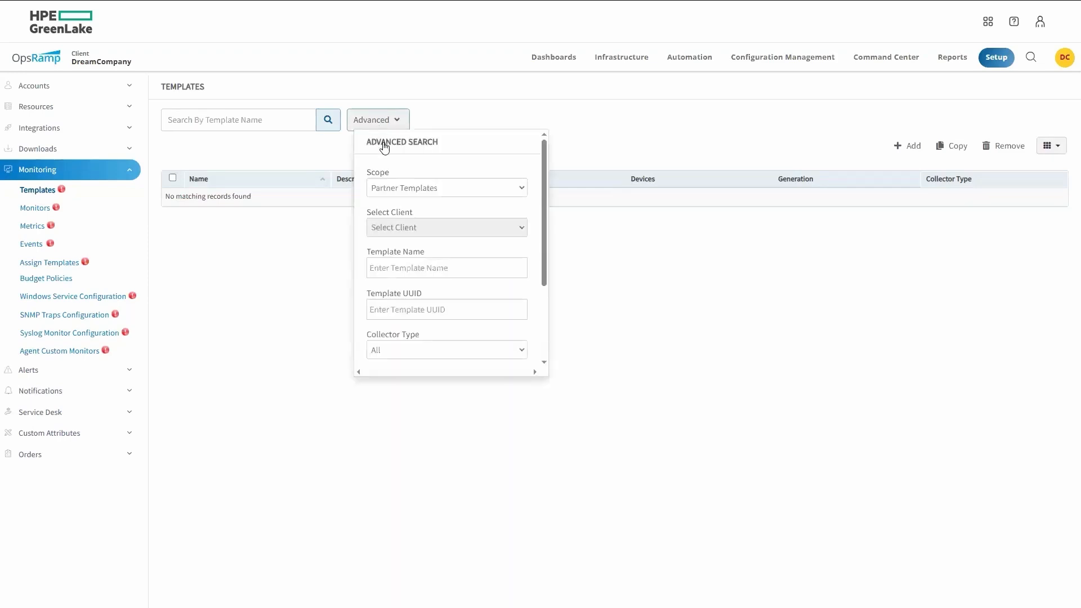
pyautogui.click(442, 191)
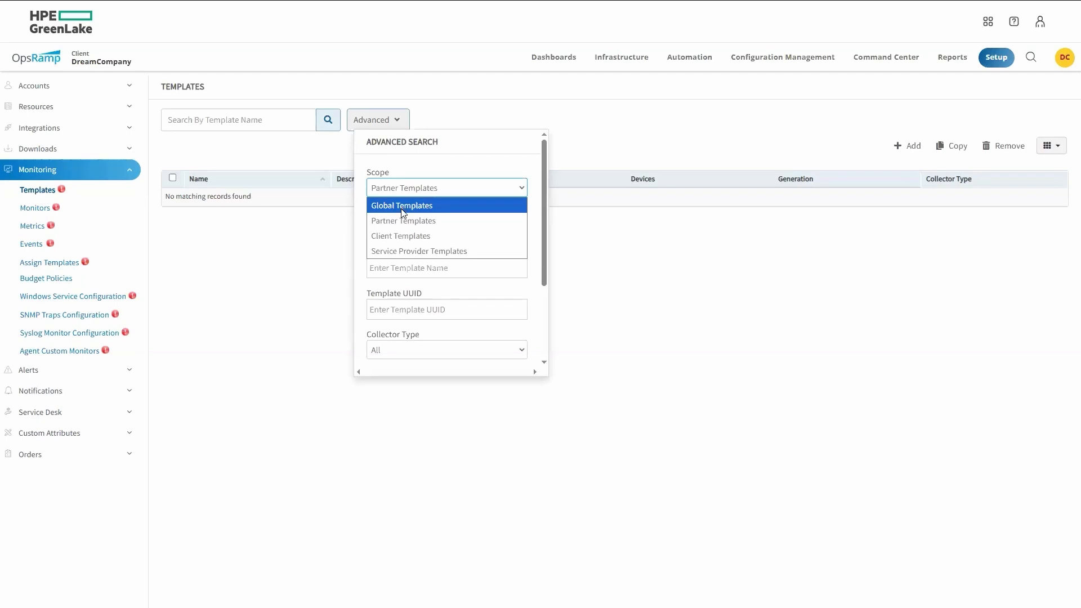
pyautogui.click(401, 206)
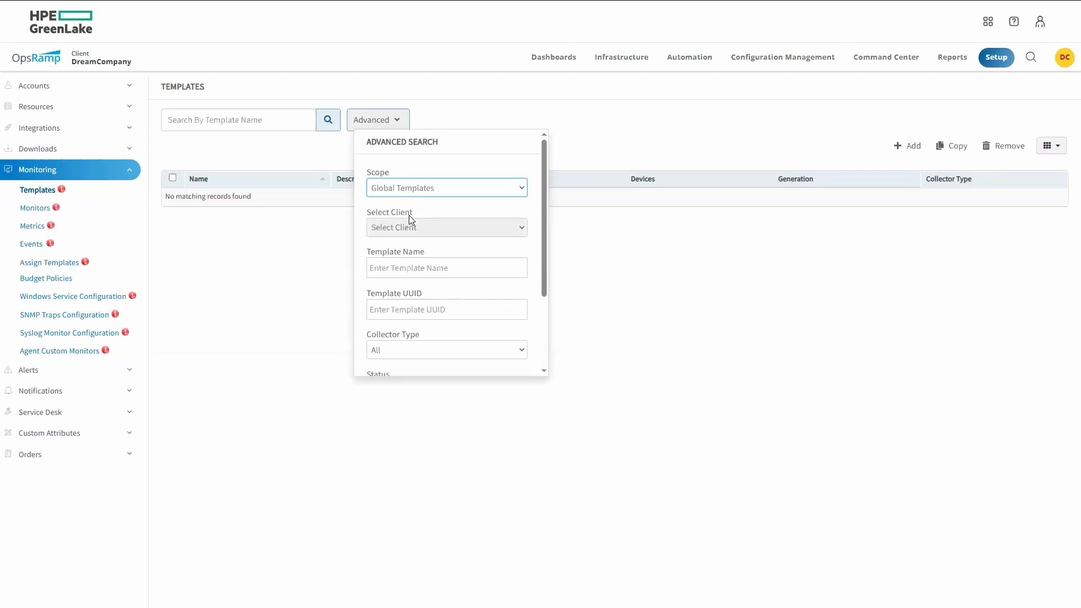
pyautogui.click(420, 268)
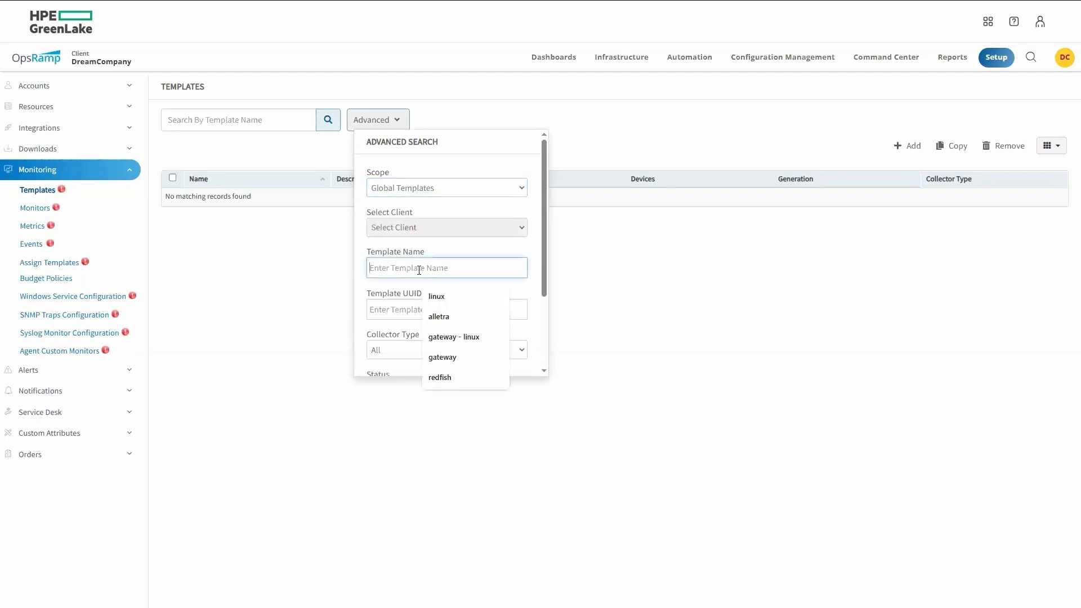
pyautogui.click(445, 337)
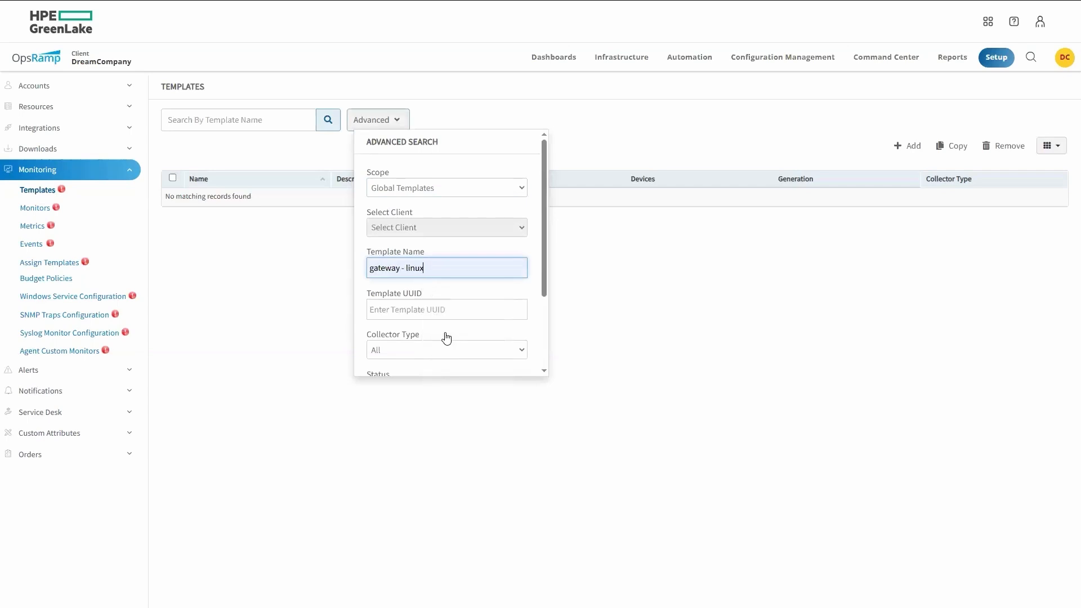
pyautogui.scroll(-3, 435, 313)
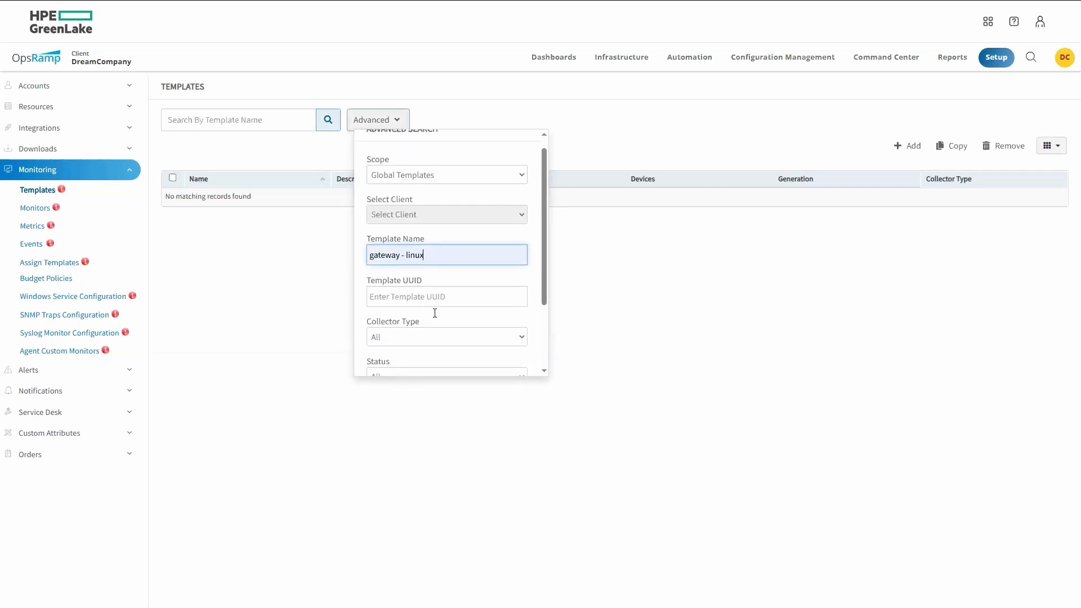
pyautogui.click(507, 355)
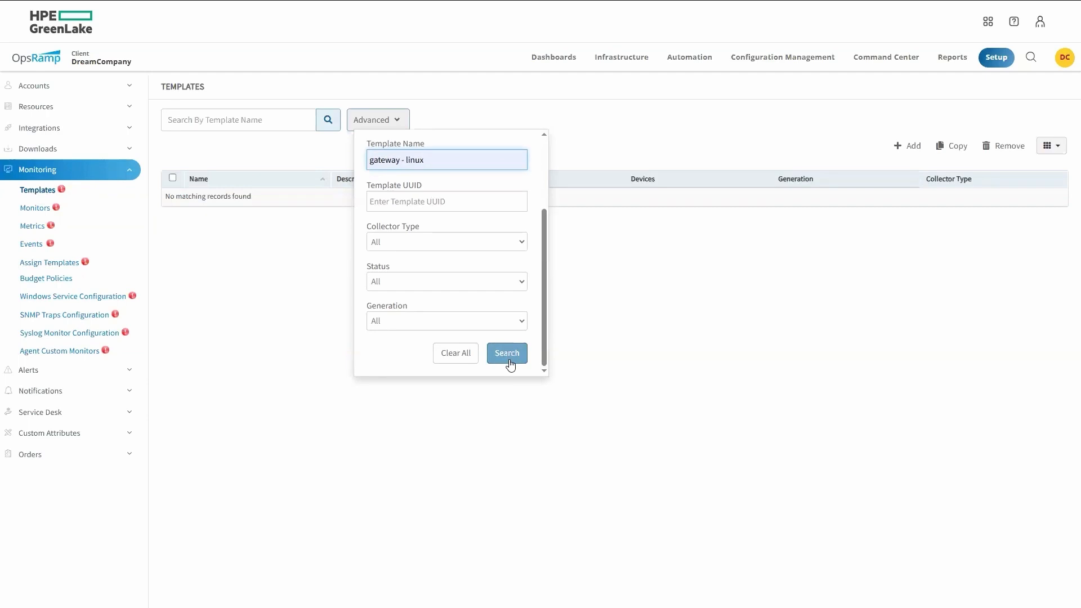
pyautogui.click(510, 364)
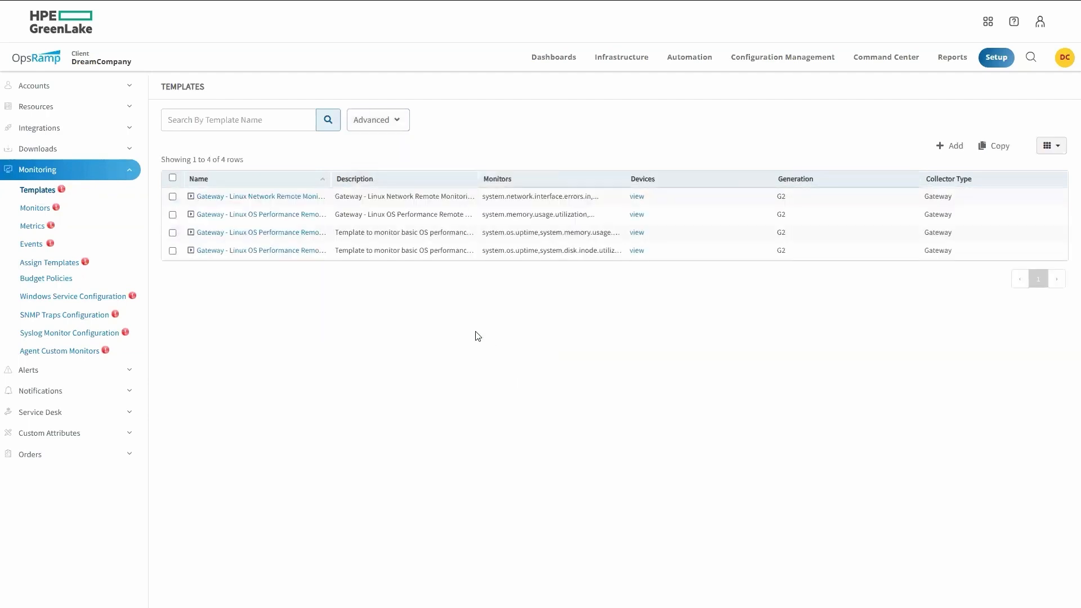
# - Widen the name column and examine the metrics and thresholds of the Gateway - Linux OS Performance Remote Monitoring - v3 template
pyautogui.moveTo(330, 178); pyautogui.dragTo(400, 181)
pyautogui.moveTo(478, 177); pyautogui.dragTo(545, 177)
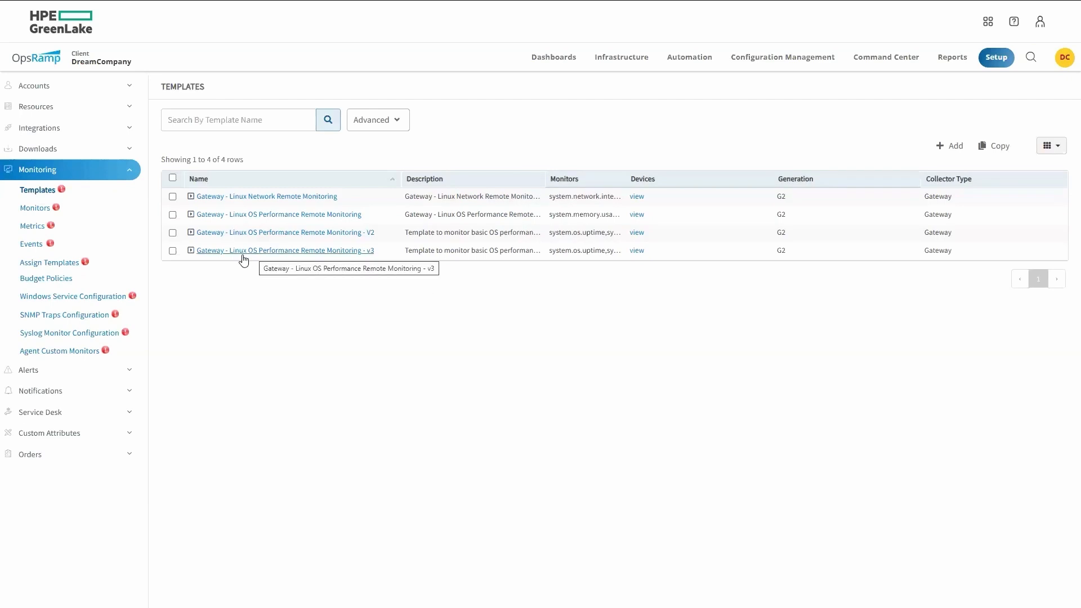
pyautogui.click(191, 251)
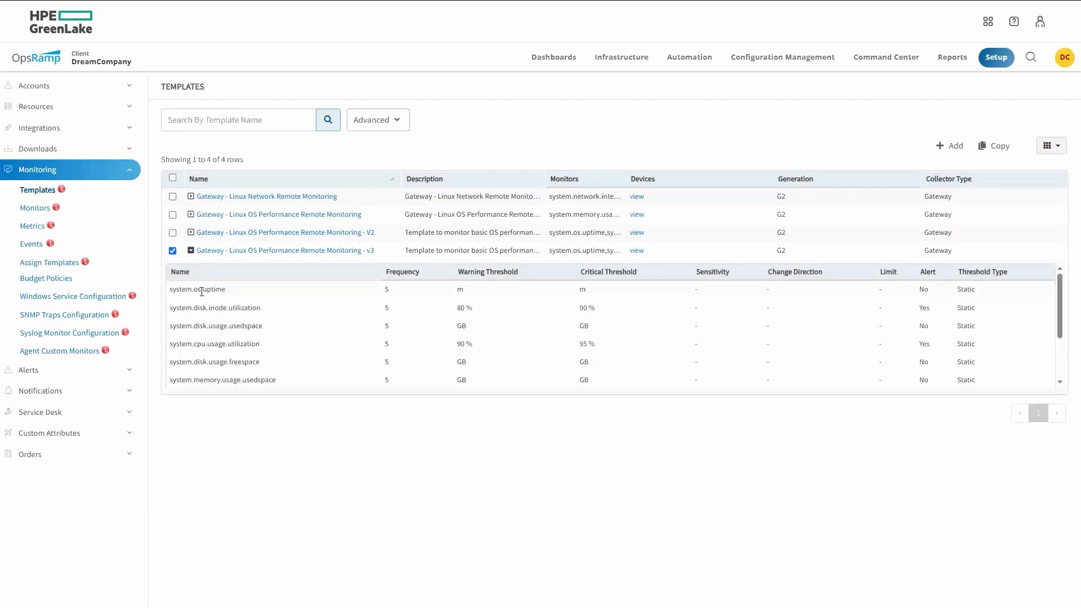
pyautogui.scroll(-3, 208, 354)
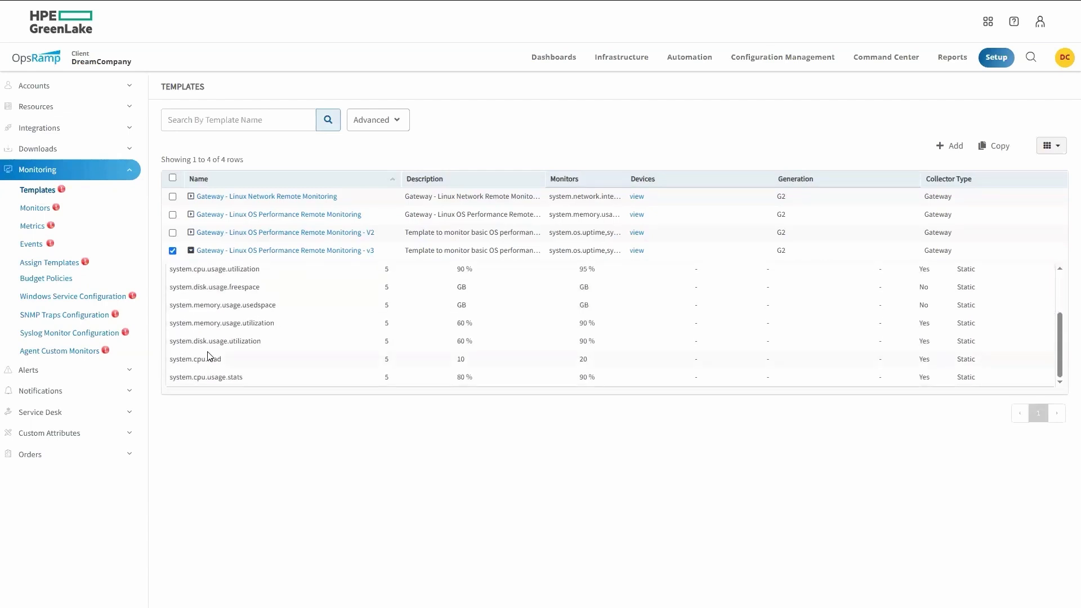
pyautogui.scroll(3, 208, 354)
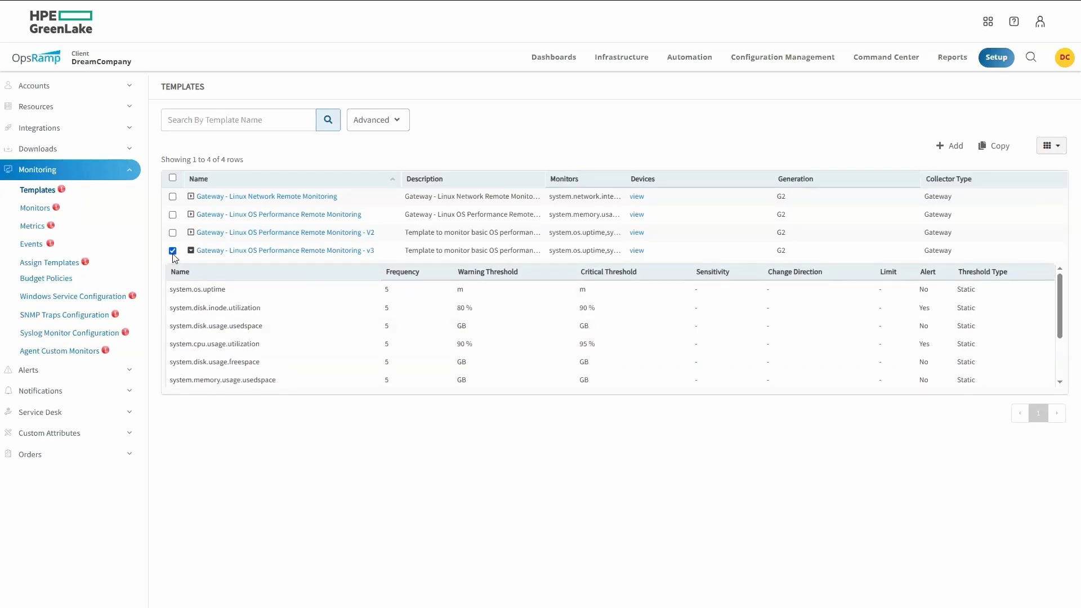
# - Copy the v3 template to the DreamCompany client under the name DreamCompany-Agentless-Linux-Performance
pyautogui.click(990, 156)
pyautogui.click(989, 149)
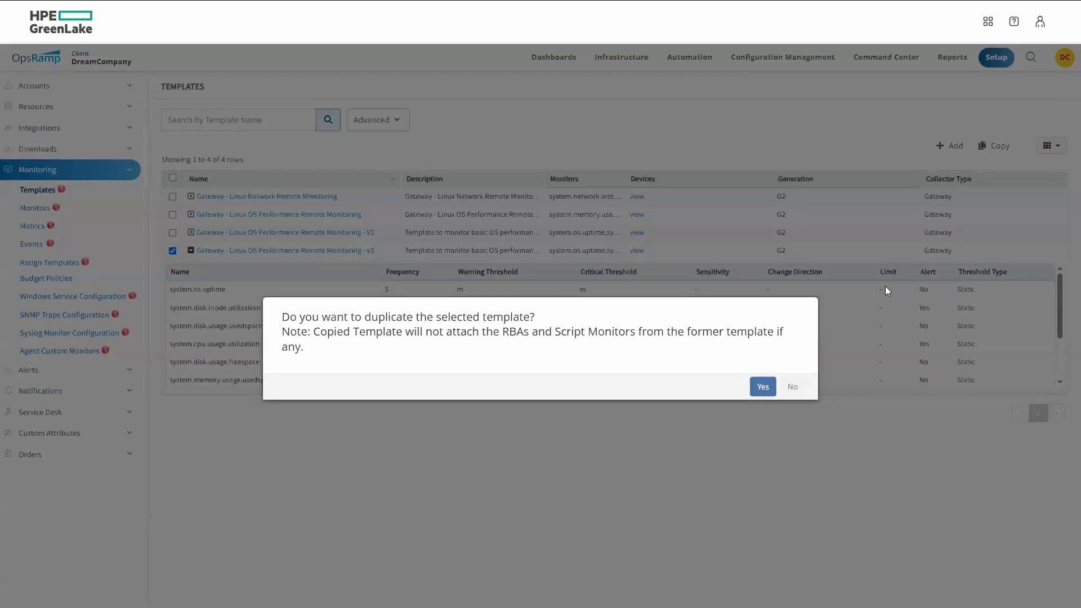
pyautogui.click(758, 389)
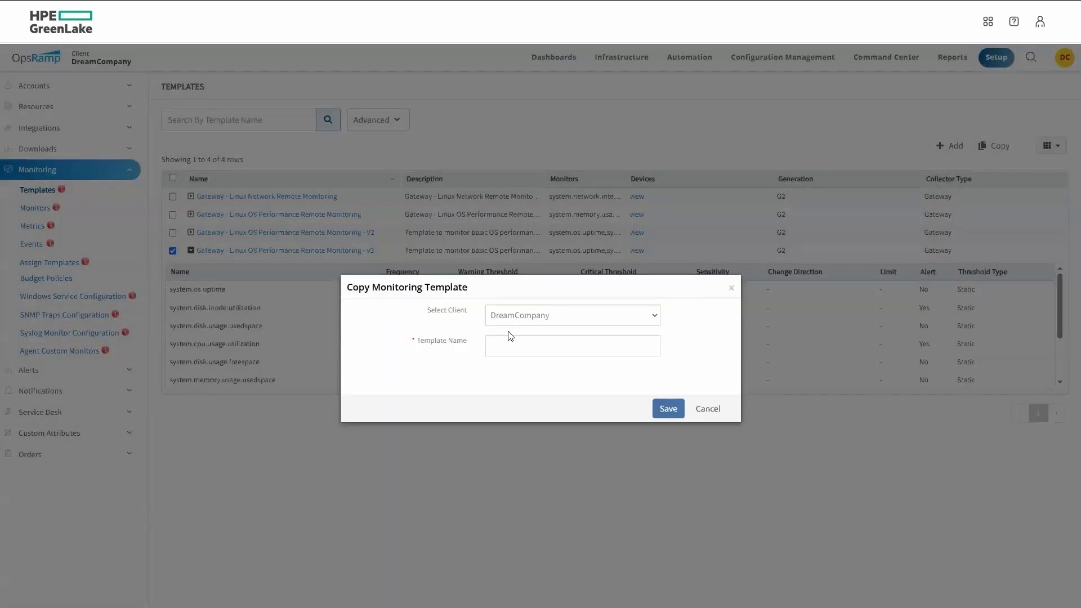
pyautogui.click(511, 345)
pyautogui.hotkey('ctrl', 'v')
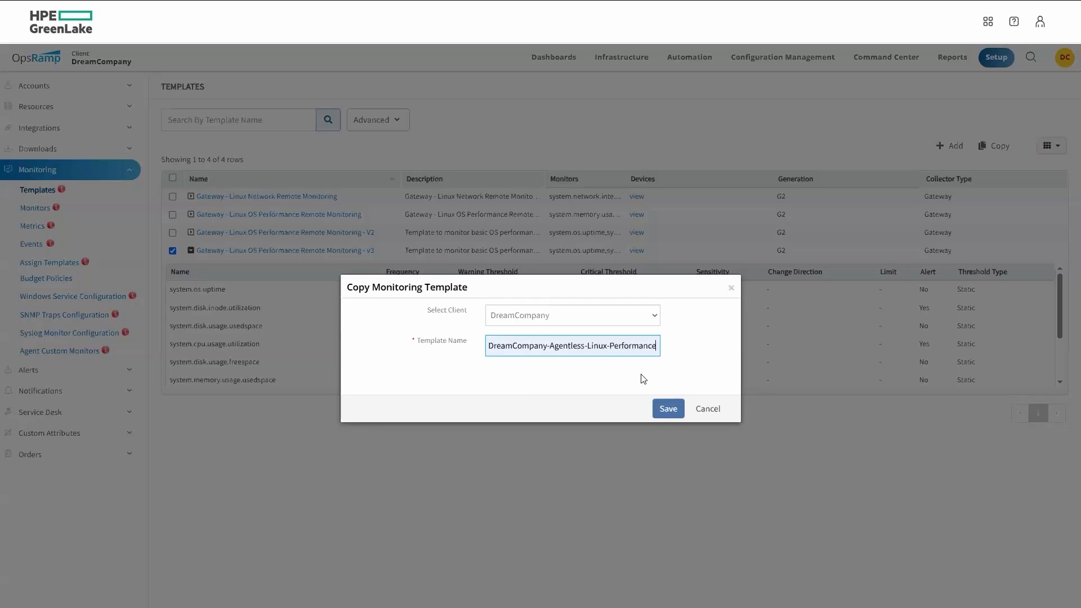
pyautogui.click(670, 408)
pyautogui.click(668, 409)
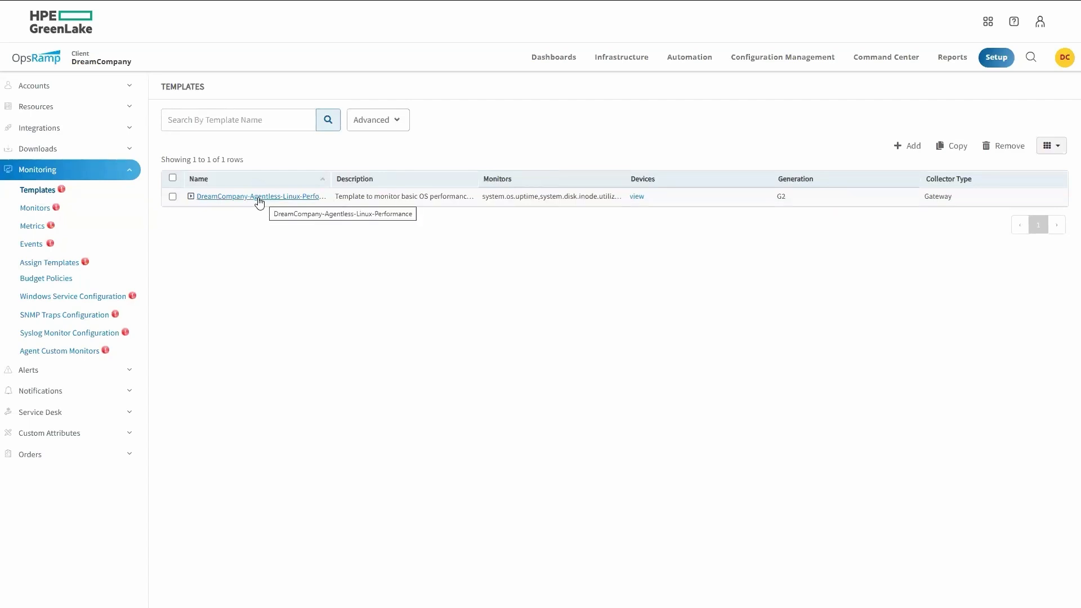
# - Edit the DreamCompany-Agentless-Linux-Performance template to apply the availability monitor to its system.os.uptime metric, and save the change
pyautogui.click(259, 198)
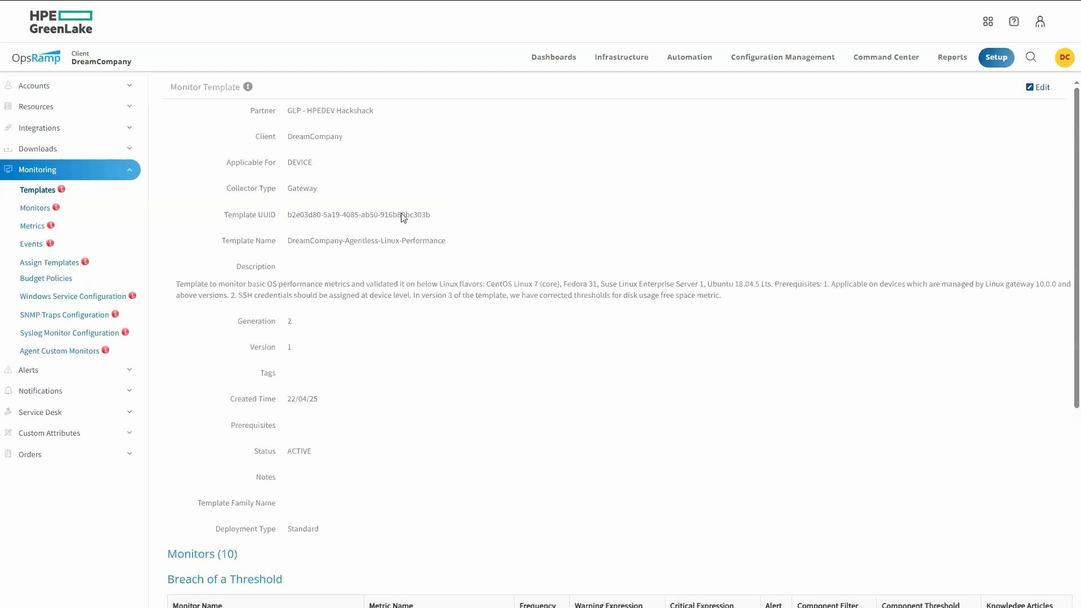
pyautogui.click(1040, 89)
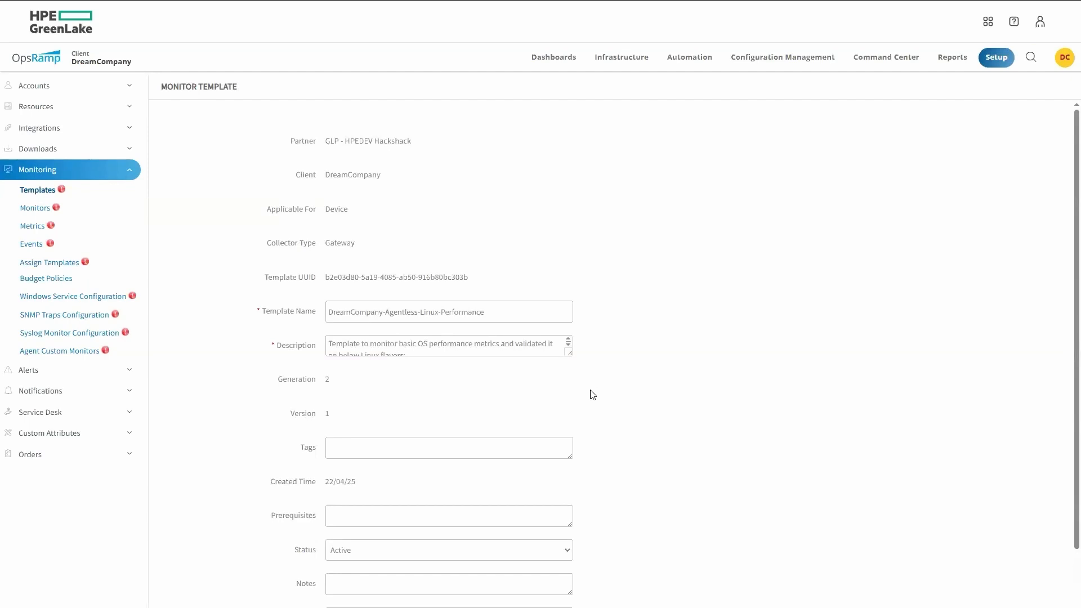
pyautogui.scroll(-2, 571, 386)
pyautogui.click(965, 605)
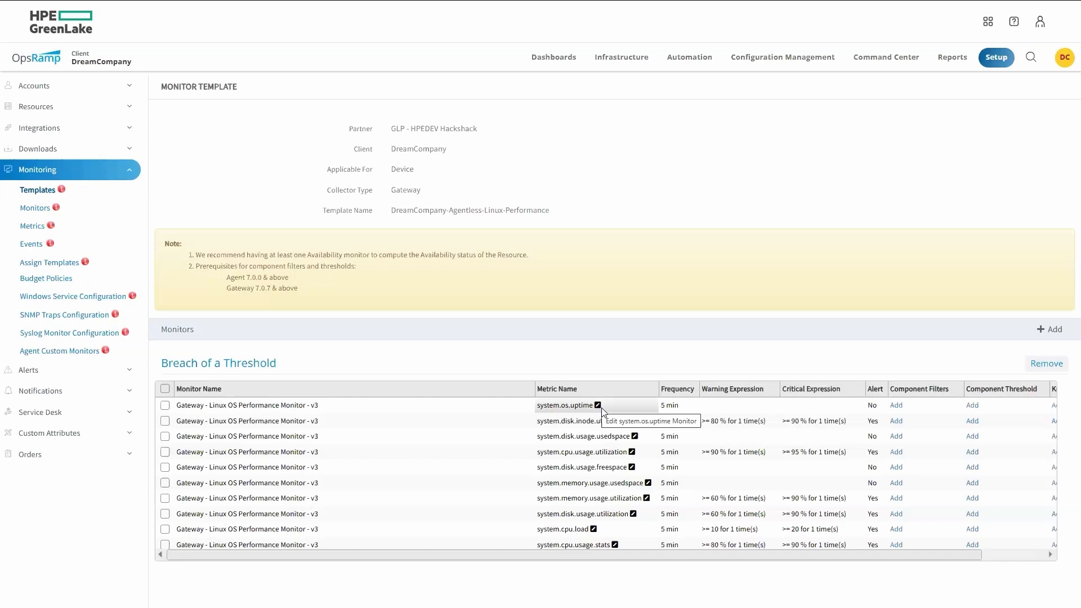
pyautogui.click(598, 406)
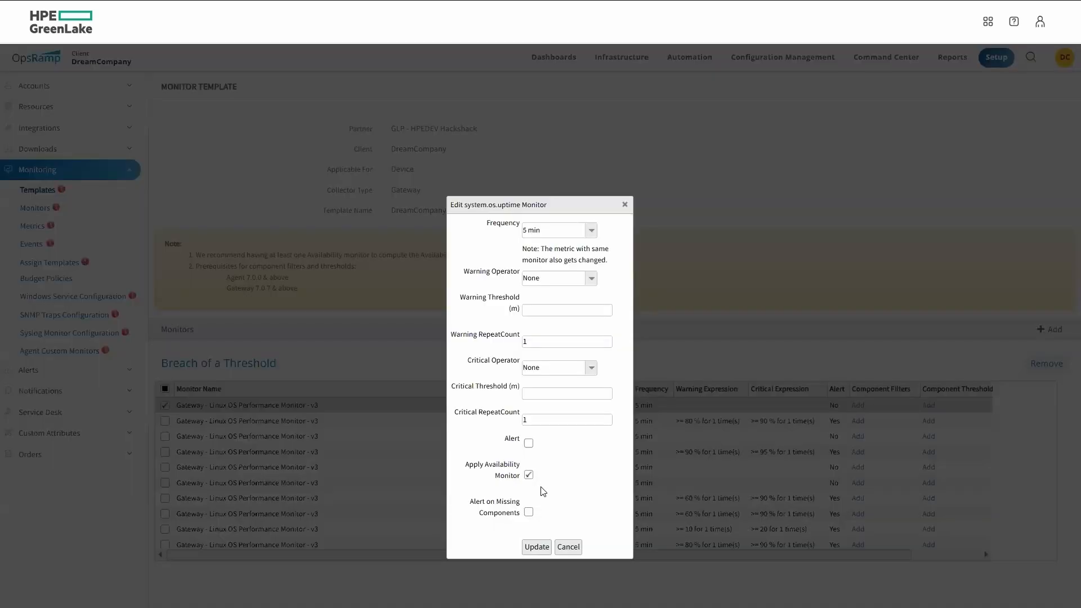
pyautogui.click(530, 552)
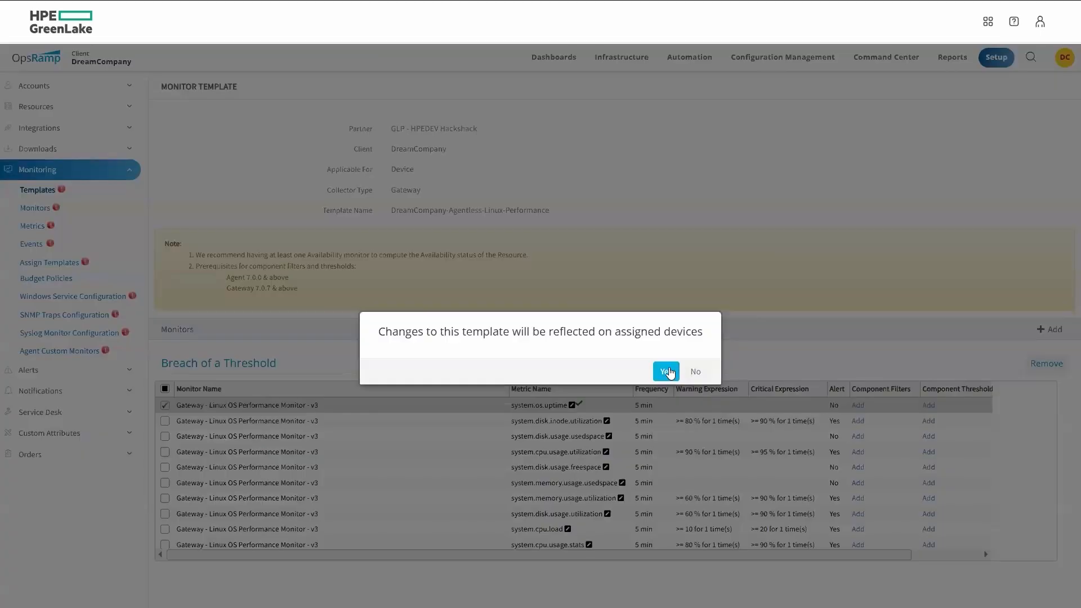
pyautogui.click(668, 371)
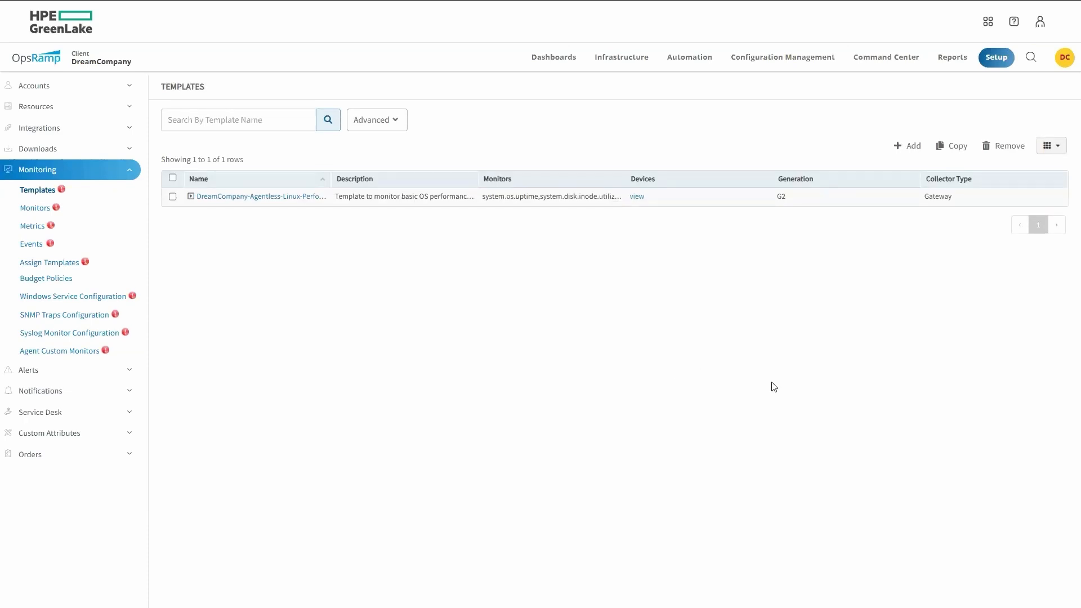
# - Select centos82rf2 among the Linux resources in the infrastructure search and start assigning templates to it
pyautogui.click(621, 57)
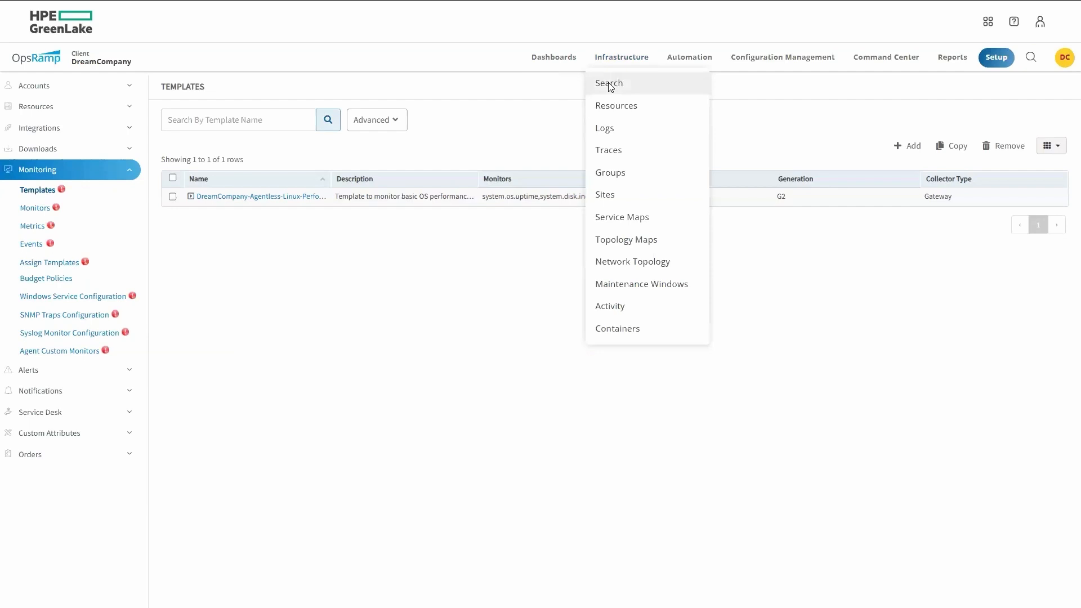
pyautogui.click(609, 84)
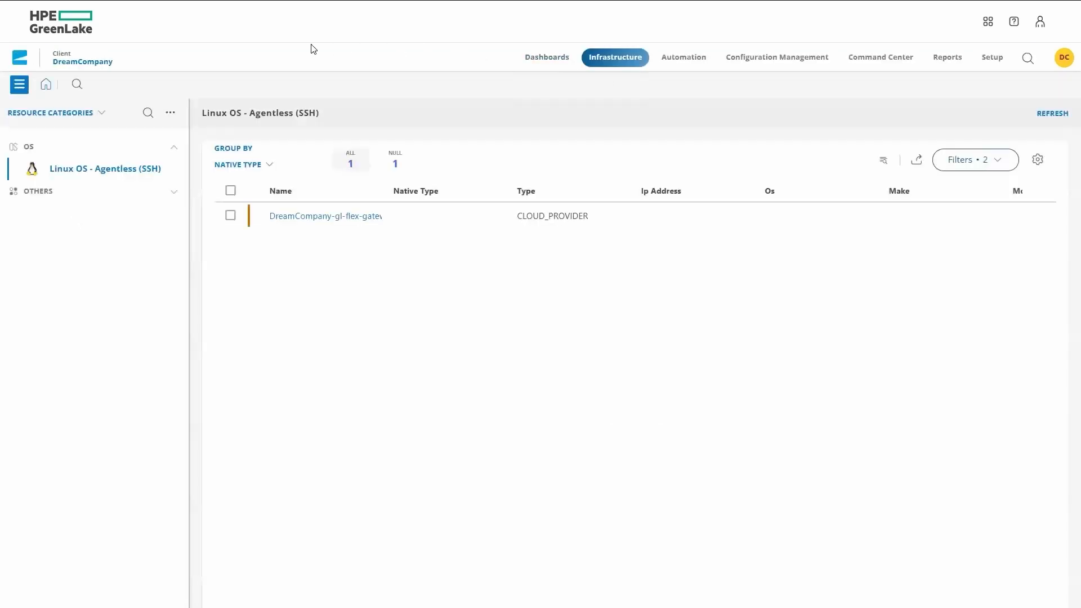
pyautogui.click(39, 191)
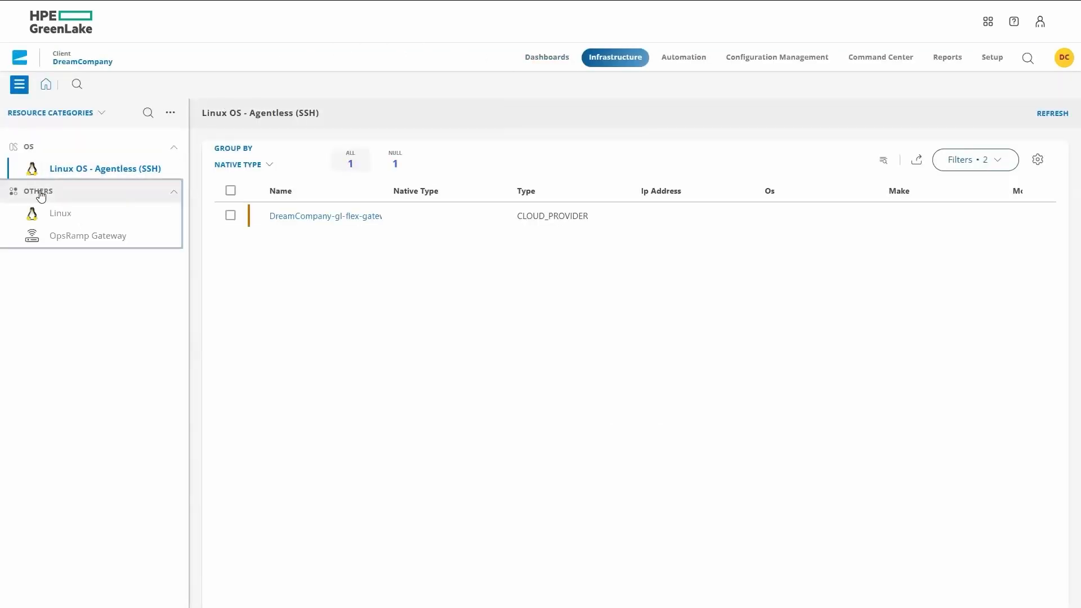
pyautogui.click(58, 219)
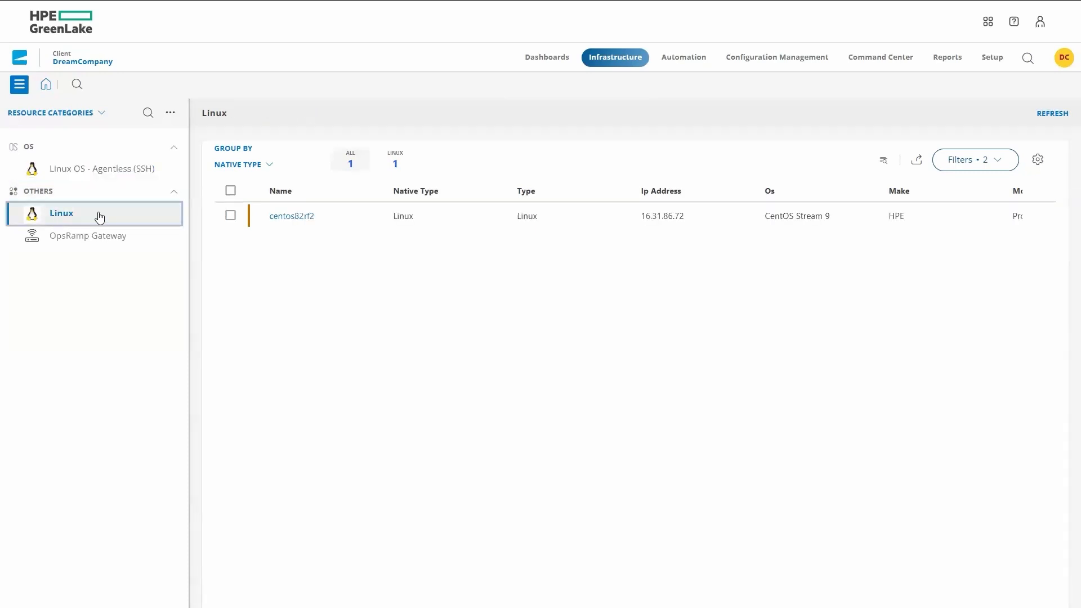
pyautogui.click(231, 216)
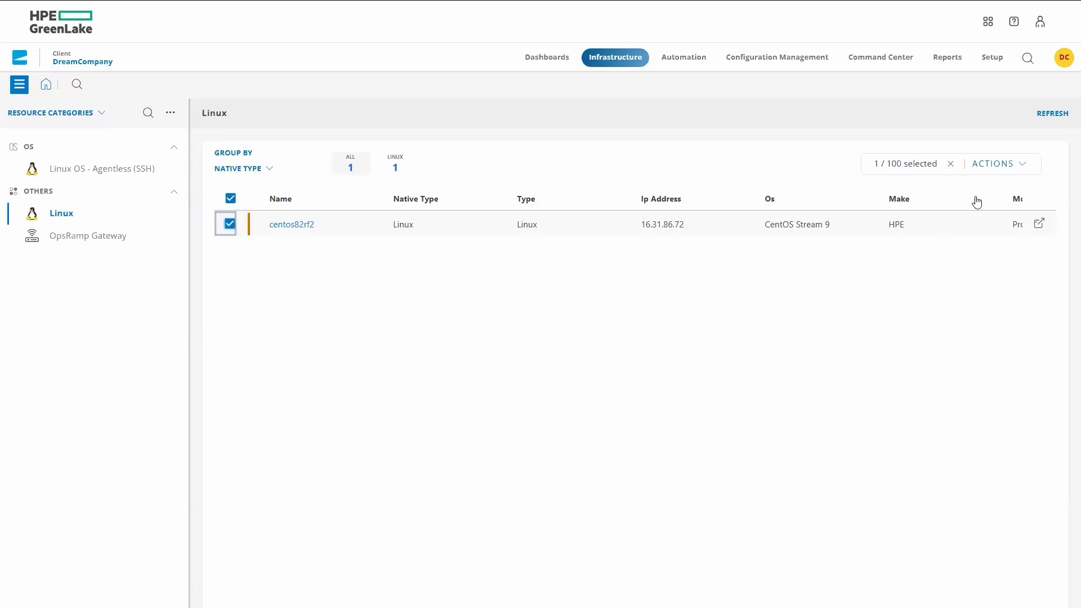
pyautogui.click(1022, 171)
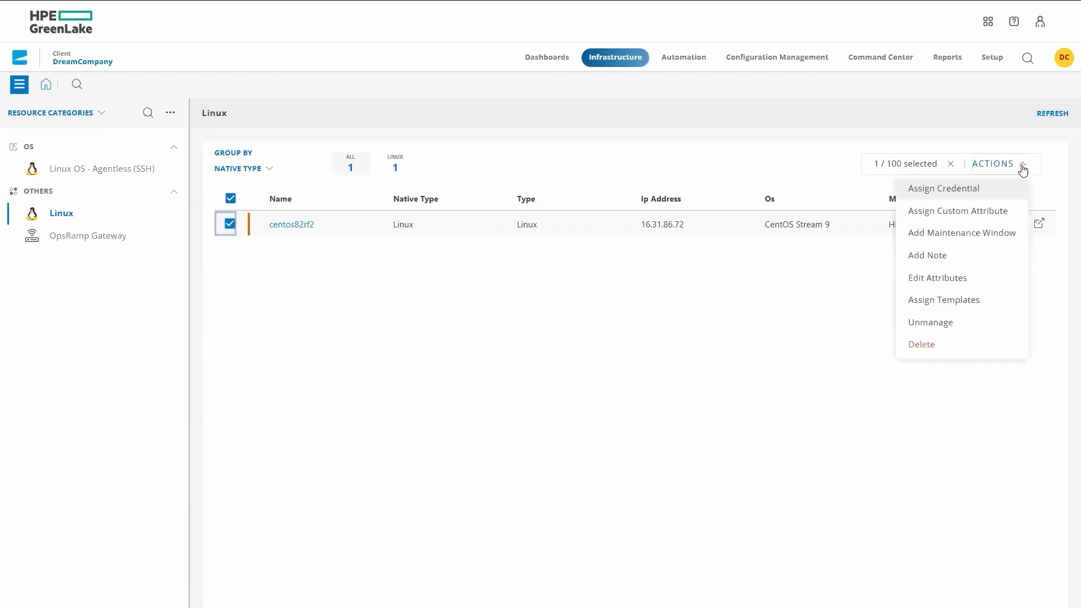
pyautogui.click(943, 304)
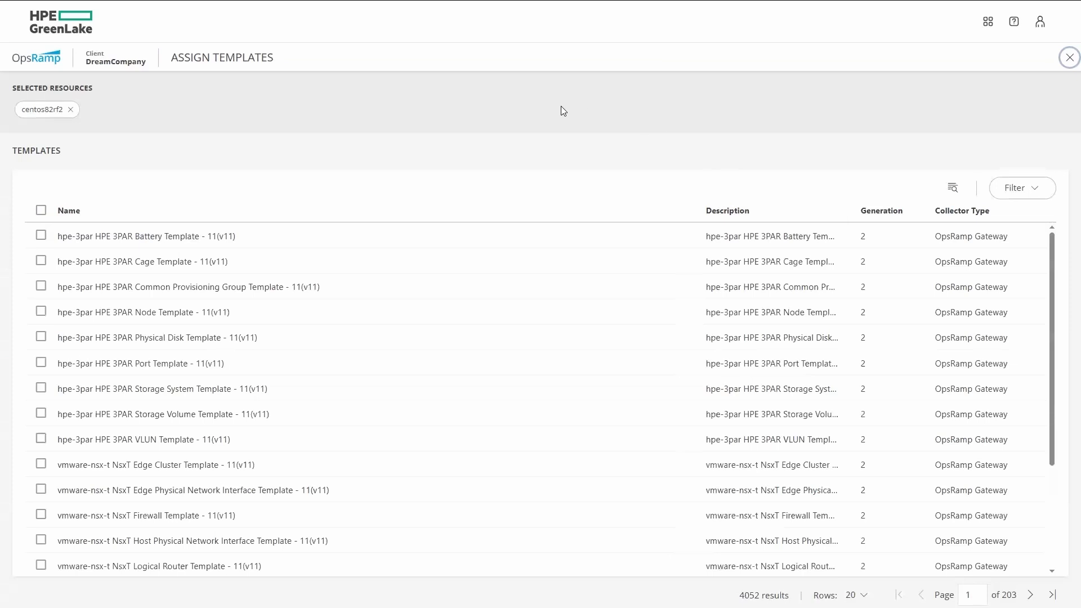
# - Search the assignable templates for "dreamcompany" and select DreamCompany-Agentless-Linux-Performance
pyautogui.click(953, 190)
pyautogui.write('dream')
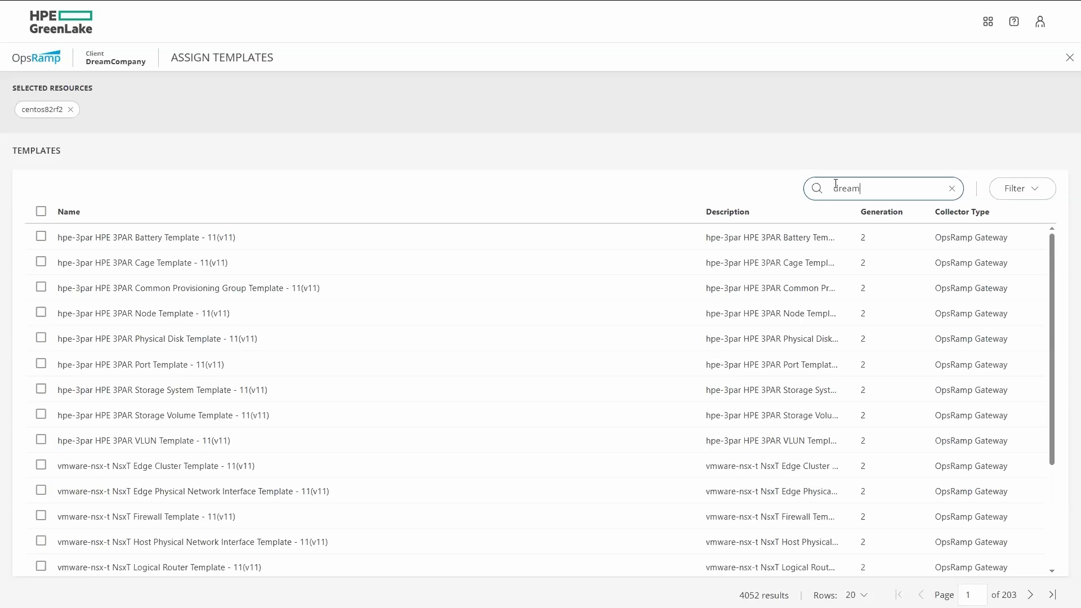
pyautogui.write('company')
pyautogui.press('Return')
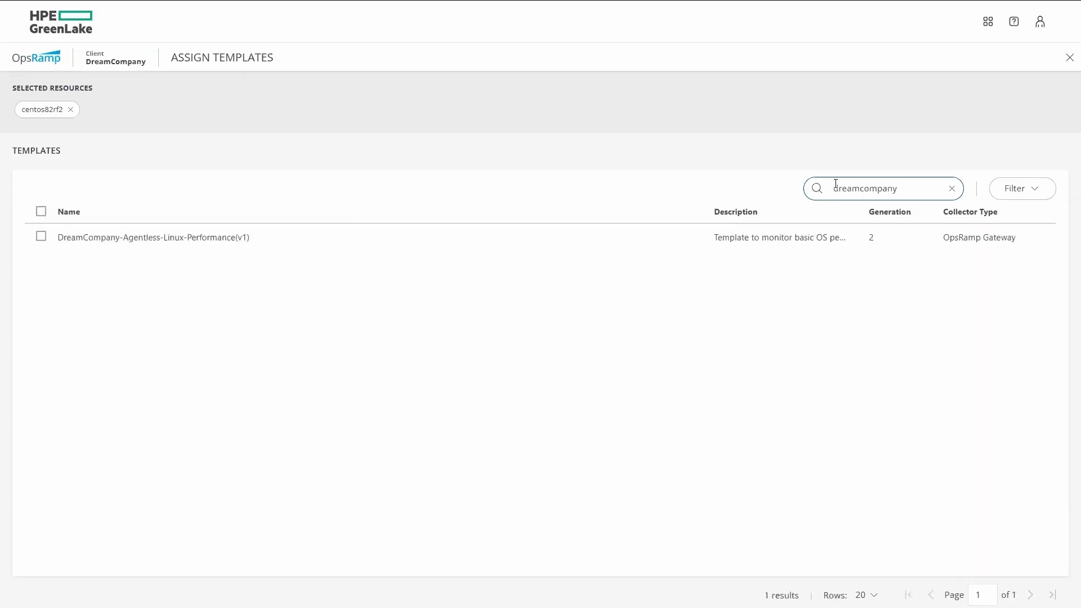
pyautogui.click(41, 237)
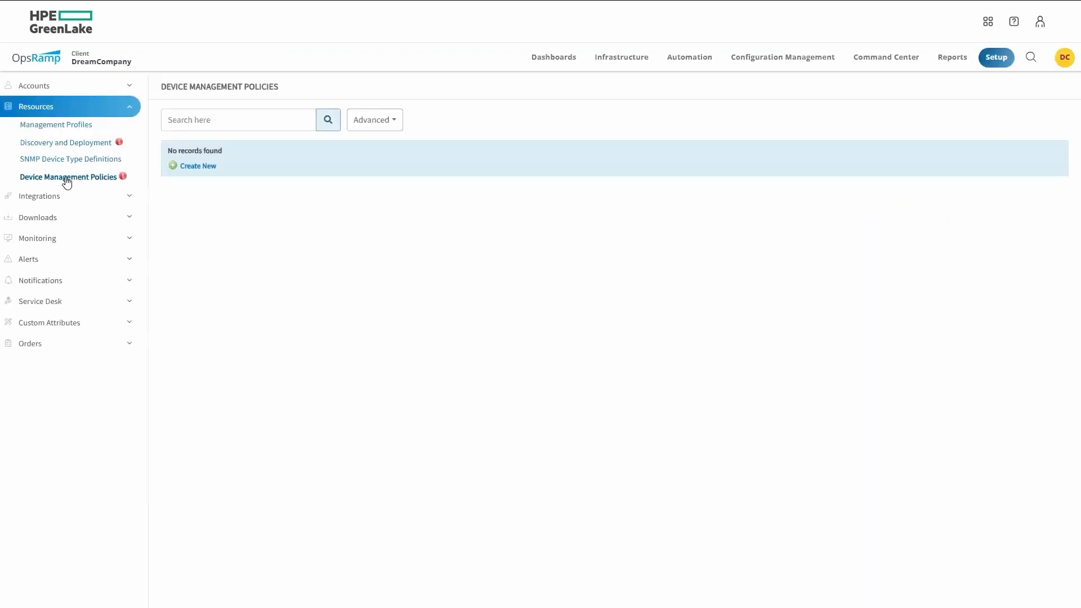
# - Create a device management policy named Agentless Linux Monitoring Policy for DreamCompany with the filter rule Device, Native Type, Equals, Linux
pyautogui.click(202, 167)
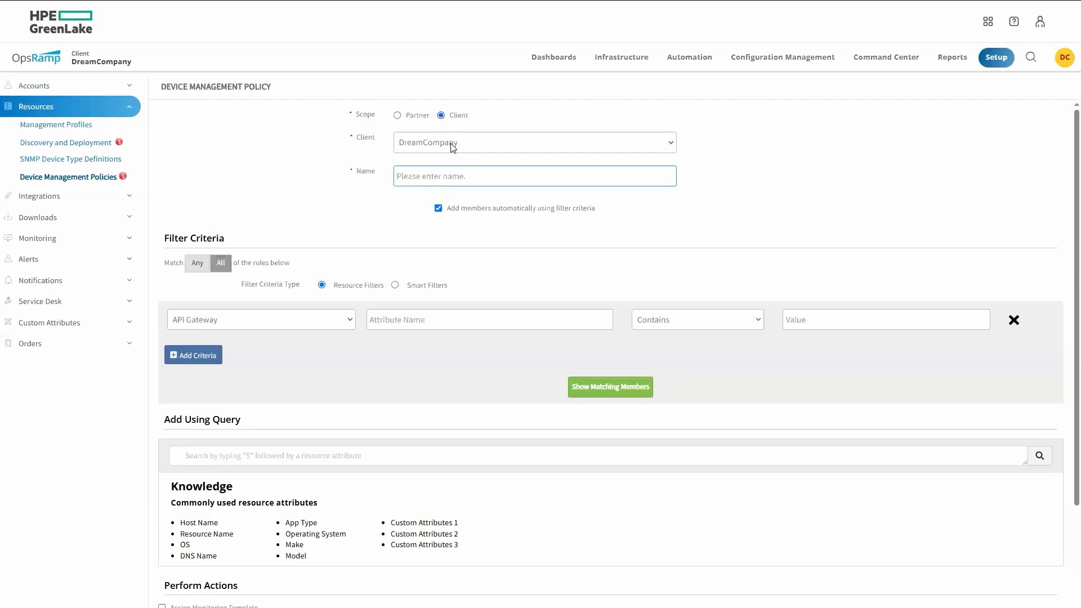
pyautogui.hotkey('ctrl', 'v')
pyautogui.click(211, 325)
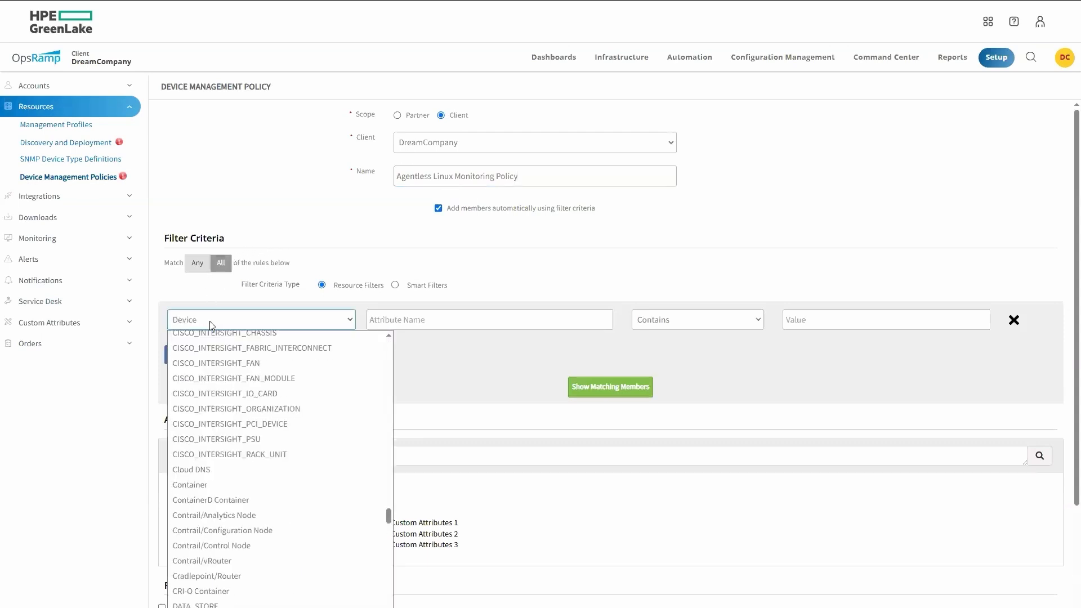
pyautogui.click(321, 318)
pyautogui.click(402, 320)
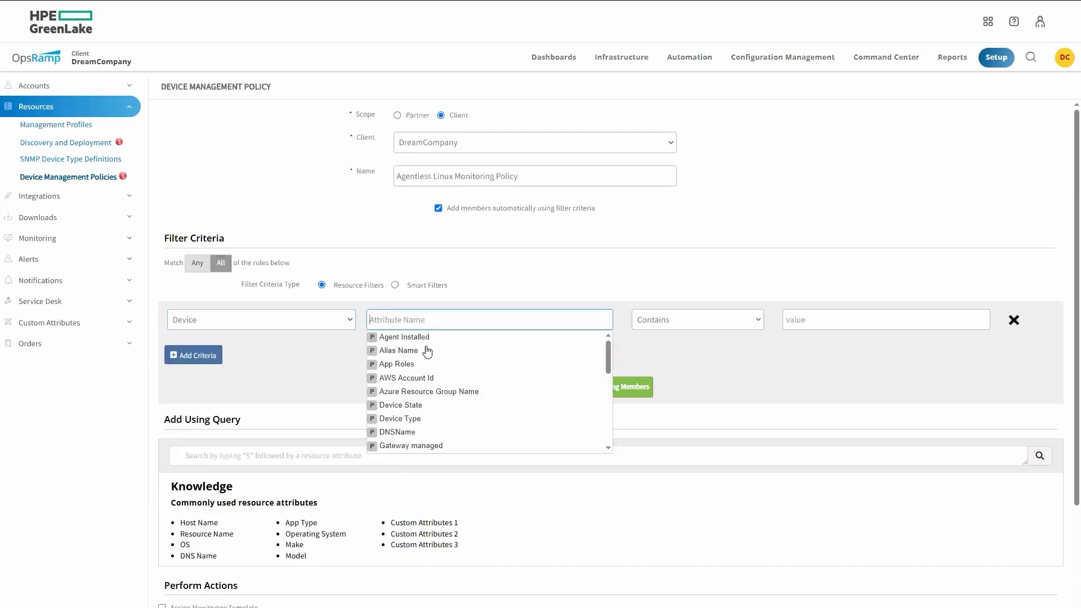
pyautogui.scroll(-1, 432, 360)
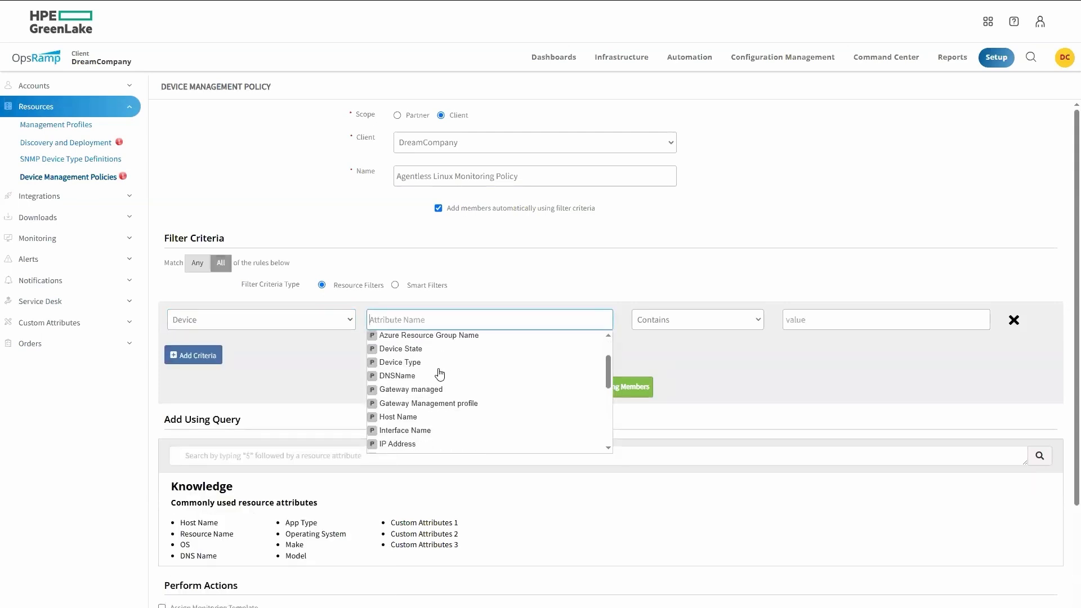
pyautogui.scroll(-1, 438, 377)
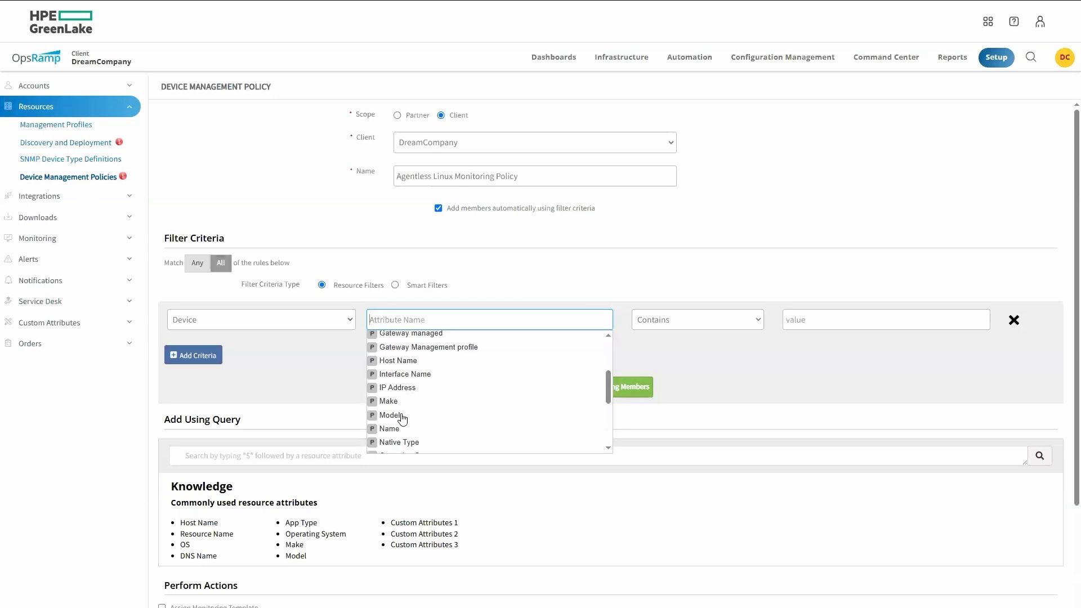
pyautogui.click(396, 442)
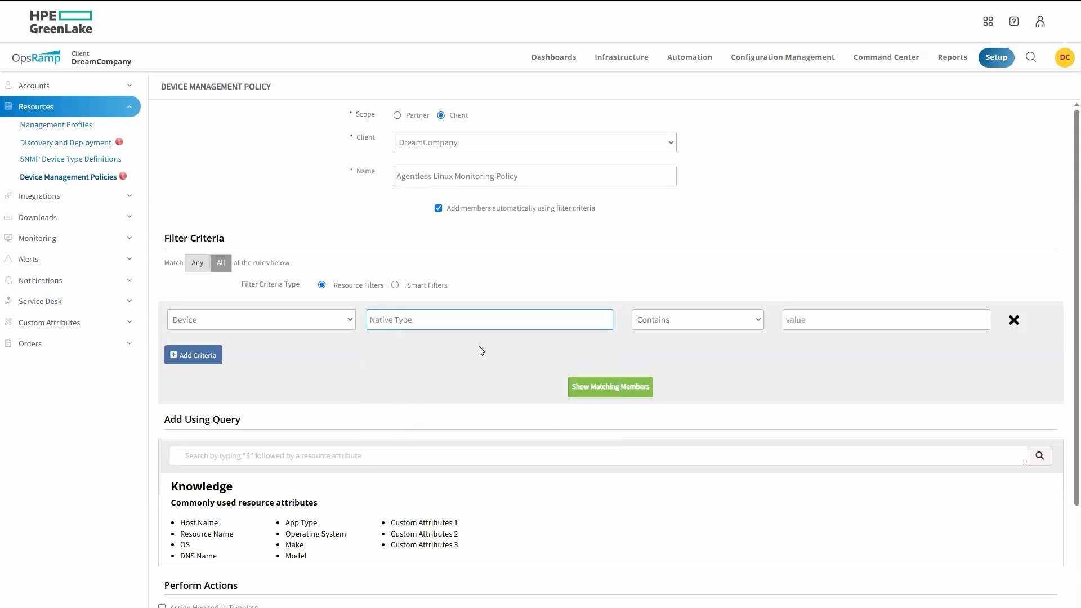
pyautogui.click(681, 324)
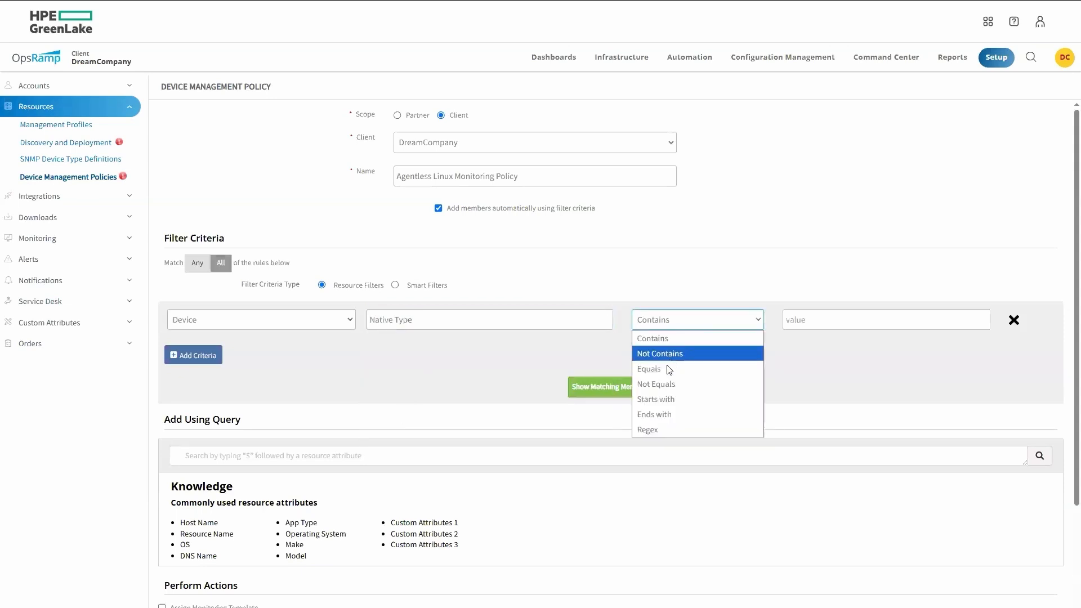
pyautogui.click(675, 369)
pyautogui.click(790, 321)
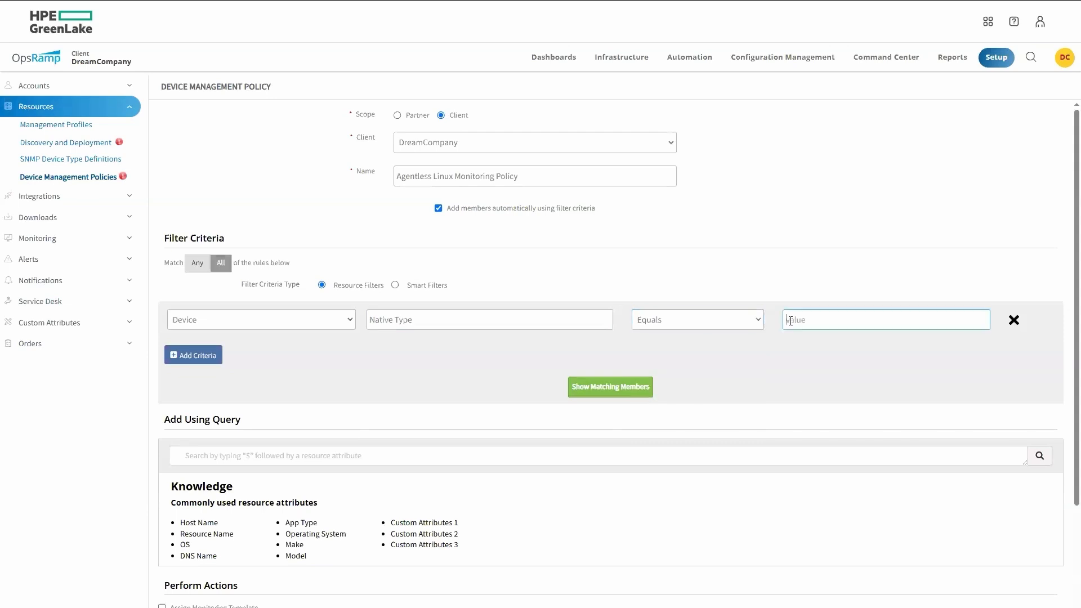
pyautogui.write('Linux')
# - Add a second filter rule to the policy for Device, Make, Contains, HPE, and show the matching members
pyautogui.click(201, 357)
pyautogui.click(199, 350)
pyautogui.write('de')
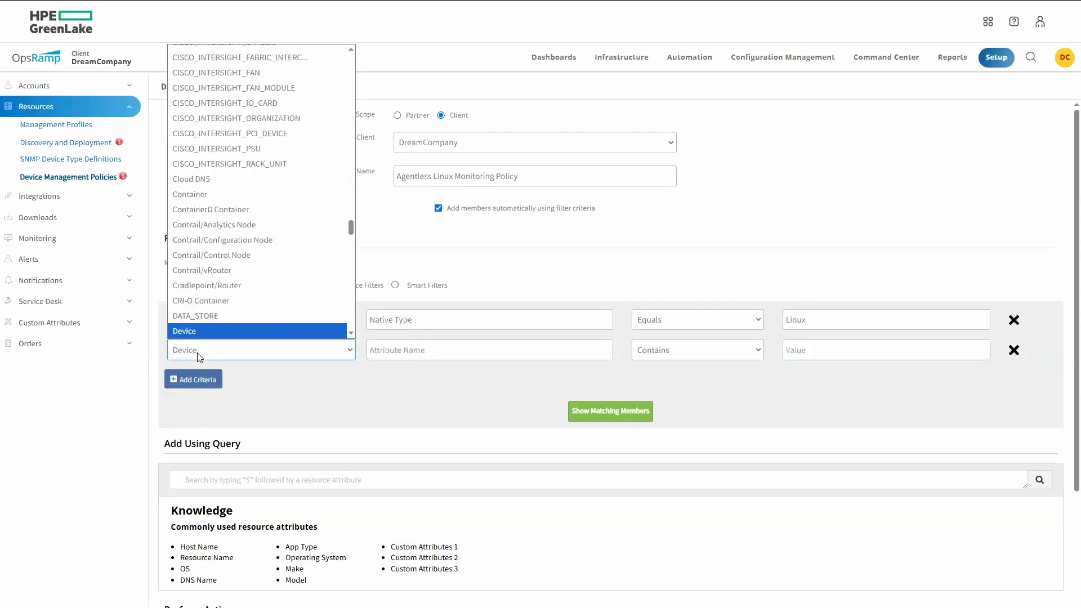
pyautogui.click(195, 332)
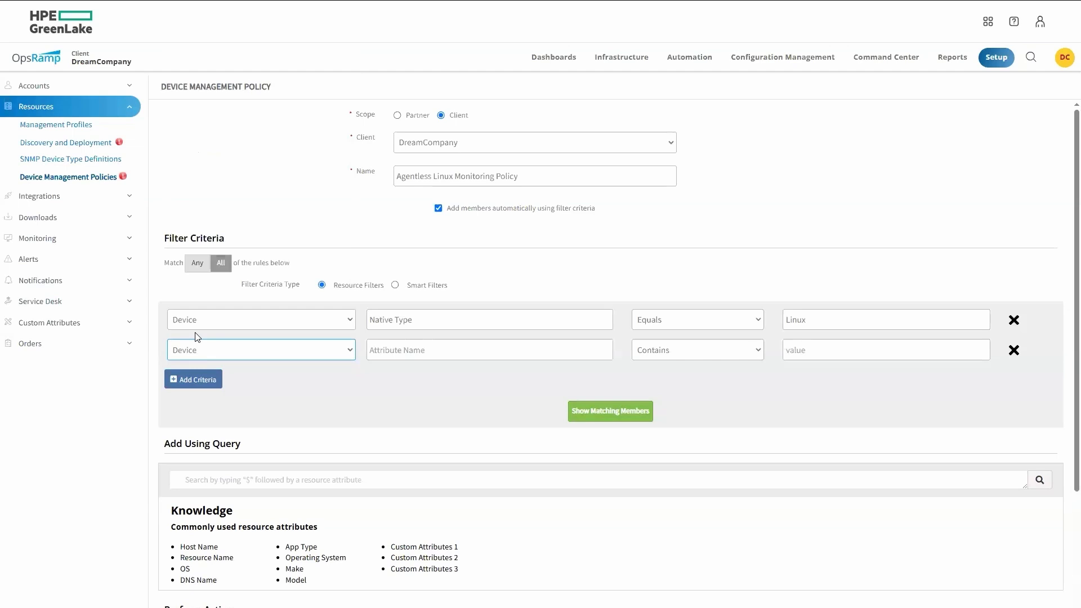
pyautogui.click(411, 349)
pyautogui.scroll(-3, 432, 382)
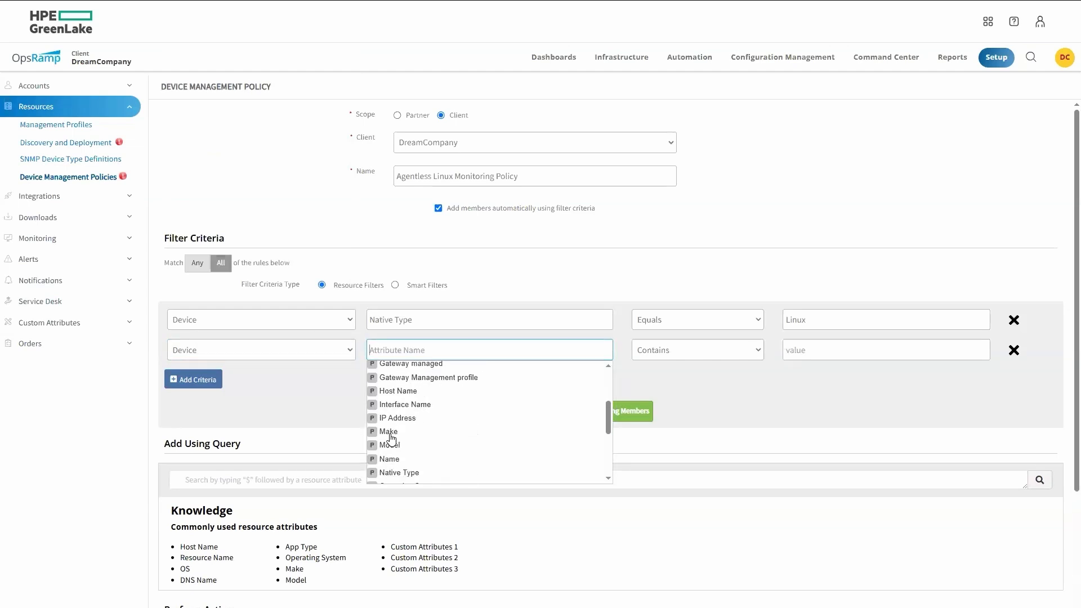
pyautogui.click(388, 432)
pyautogui.click(804, 351)
pyautogui.write('HPE')
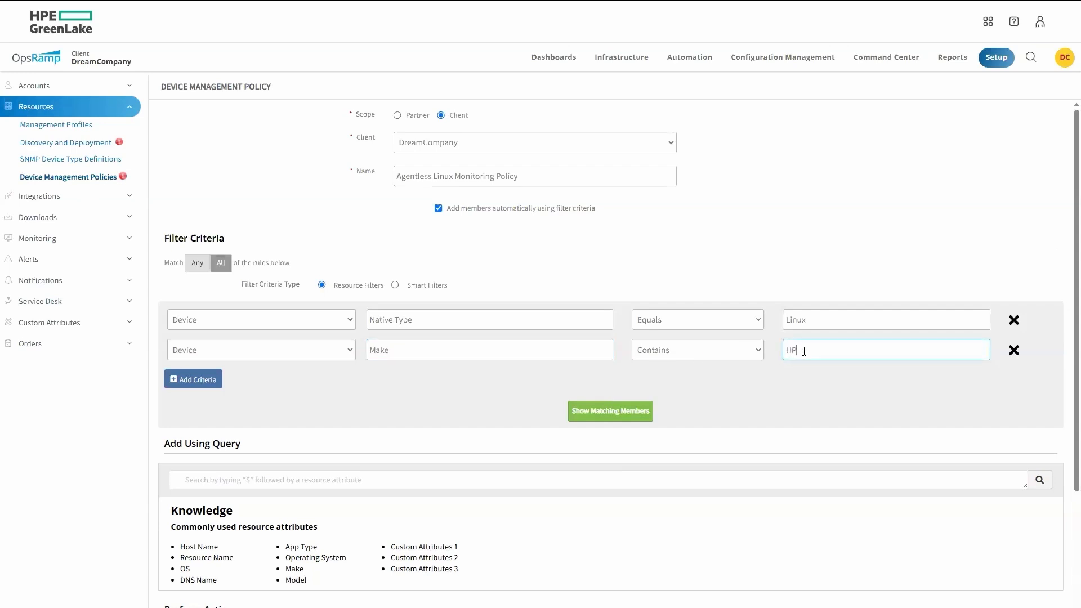
pyautogui.click(786, 397)
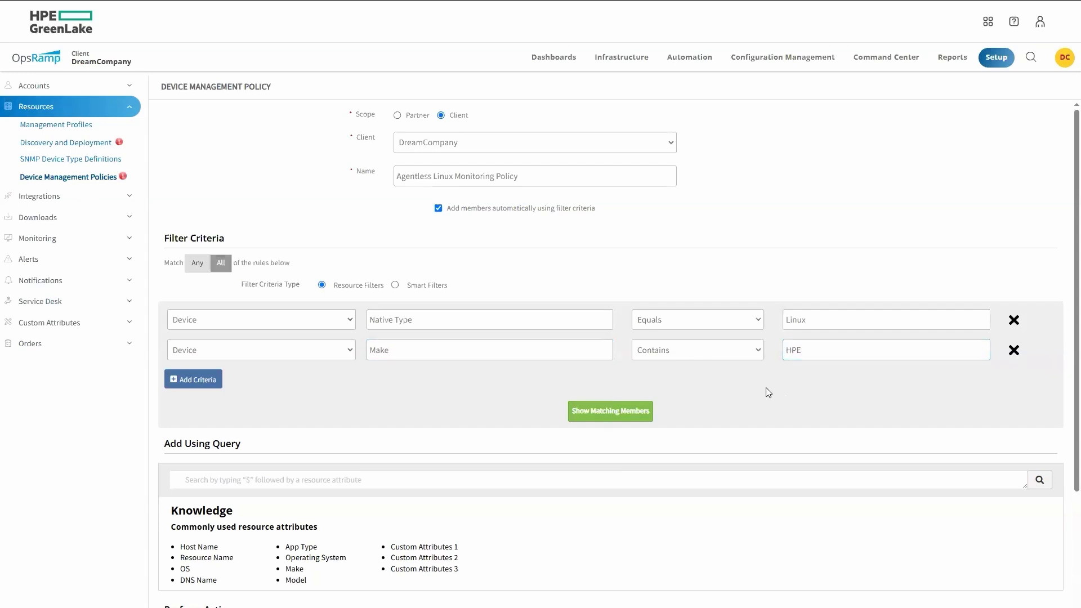
pyautogui.click(603, 420)
pyautogui.scroll(-2, 253, 388)
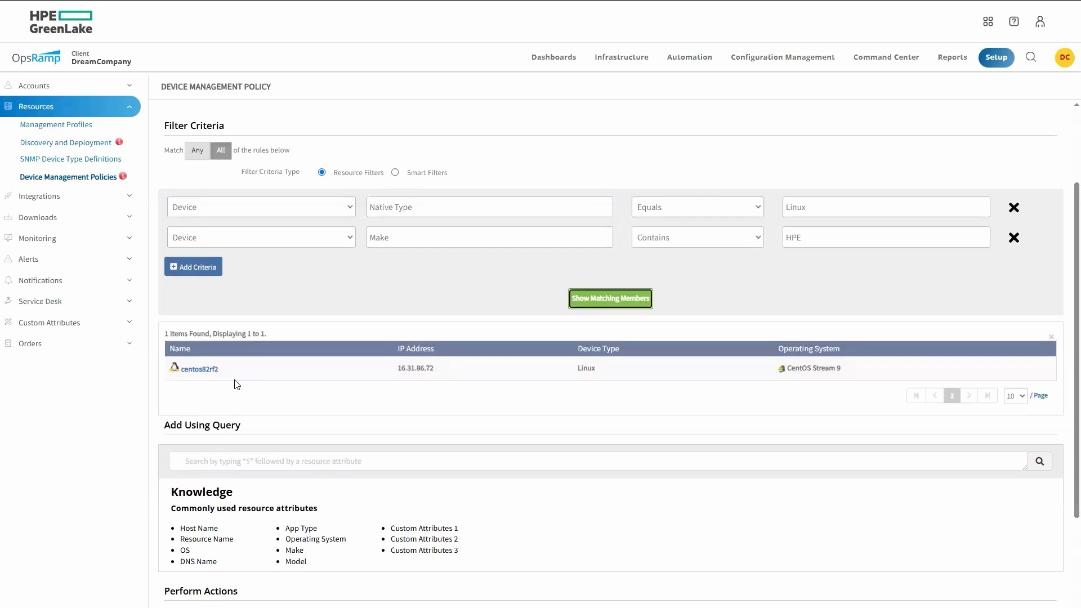
# - Have the policy assign the DreamCompany-Agentless-Linux-Performance - v1 (OpsRamp Gateway) monitoring template, and save the policy
pyautogui.scroll(-2, 219, 383)
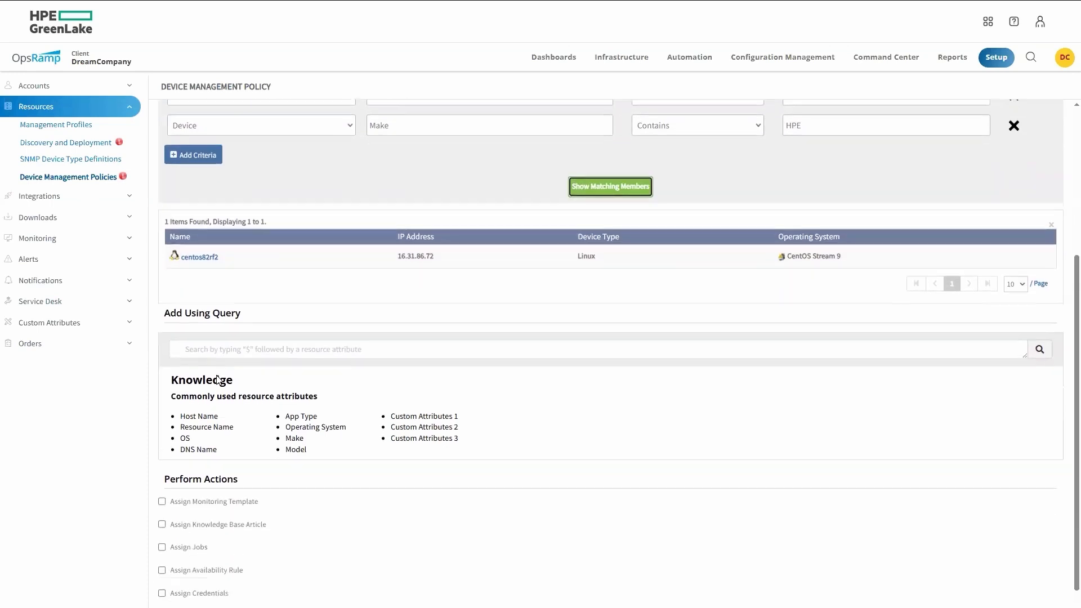
pyautogui.click(162, 470)
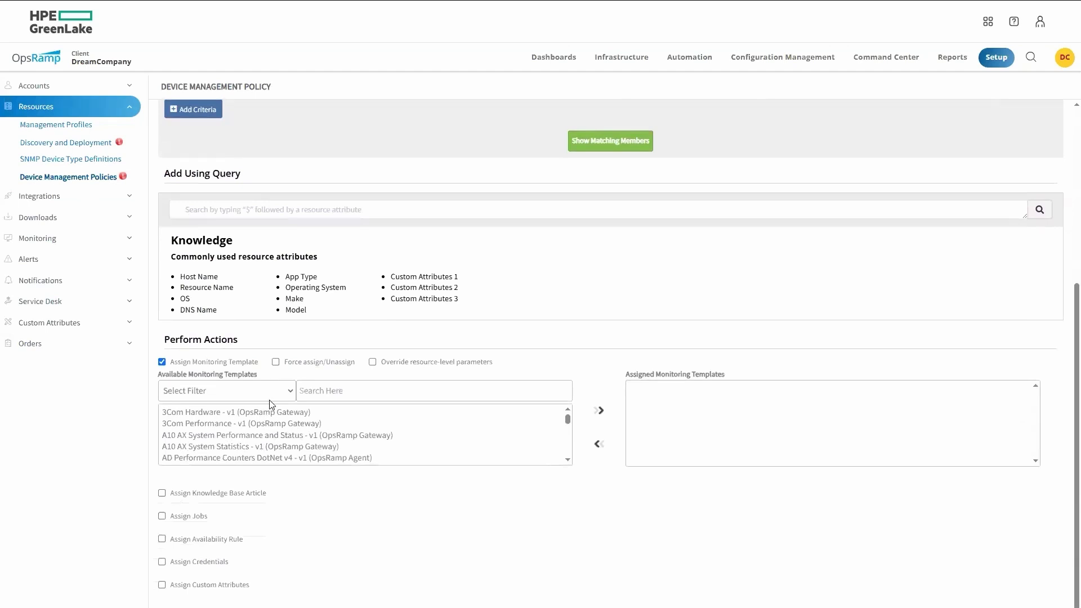
pyautogui.click(306, 389)
pyautogui.write('dream')
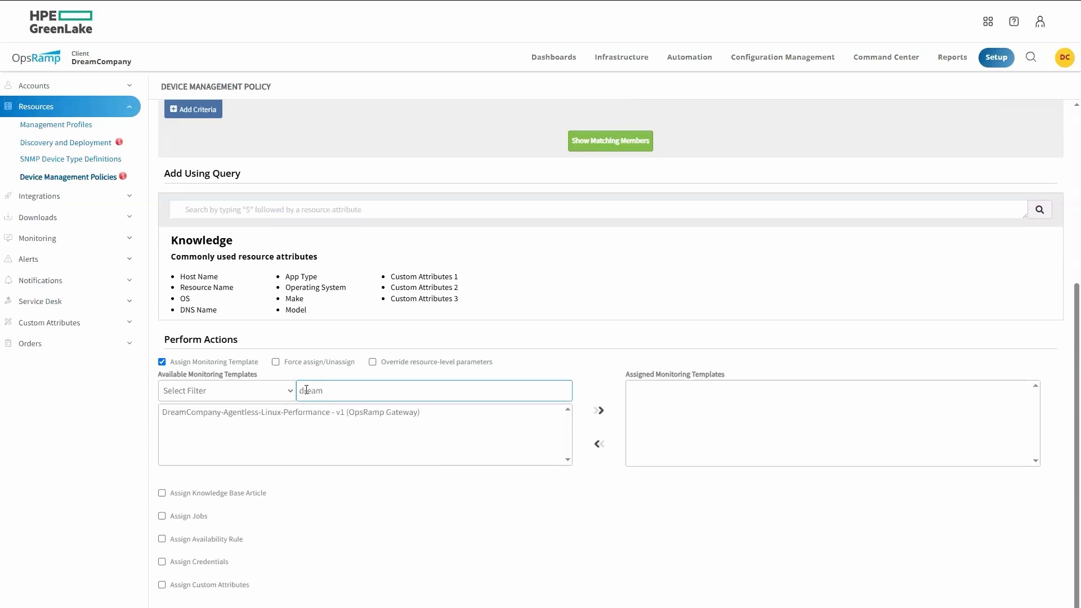
pyautogui.click(262, 414)
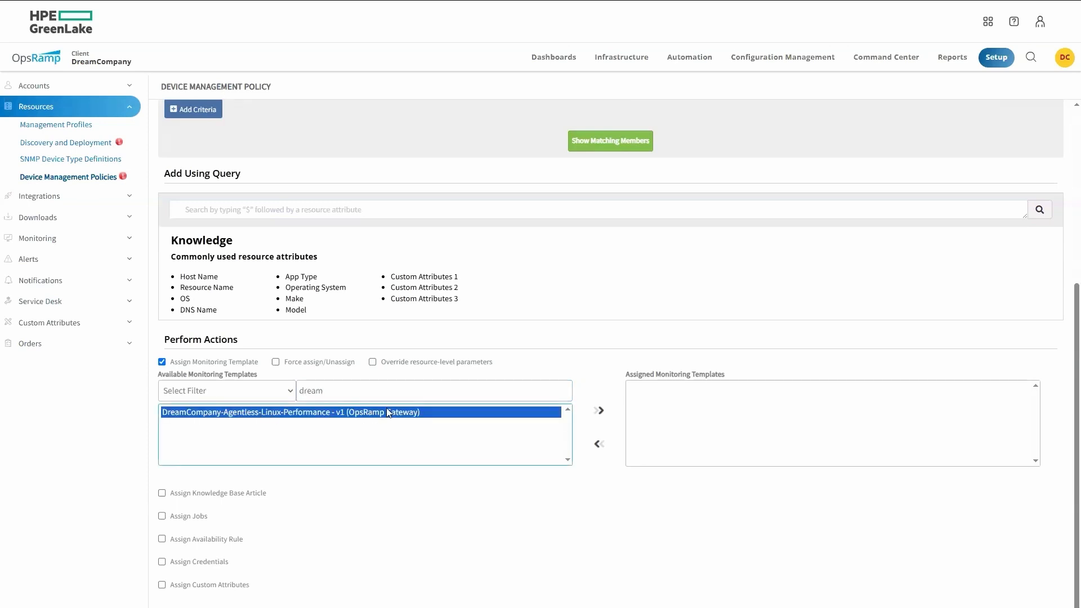
pyautogui.click(600, 412)
pyautogui.scroll(-1, 697, 346)
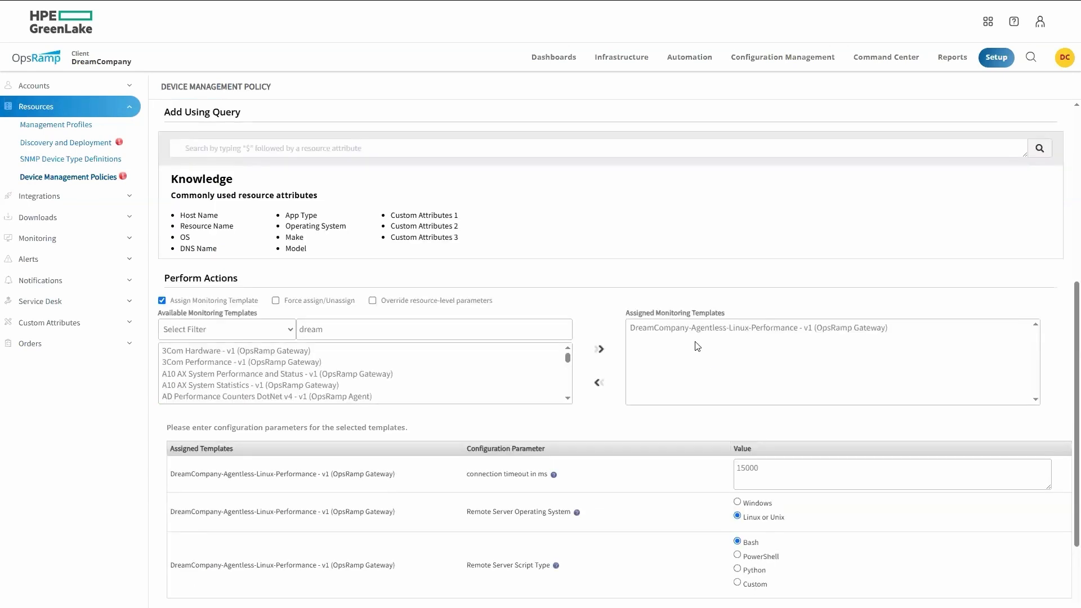
pyautogui.scroll(-2, 697, 346)
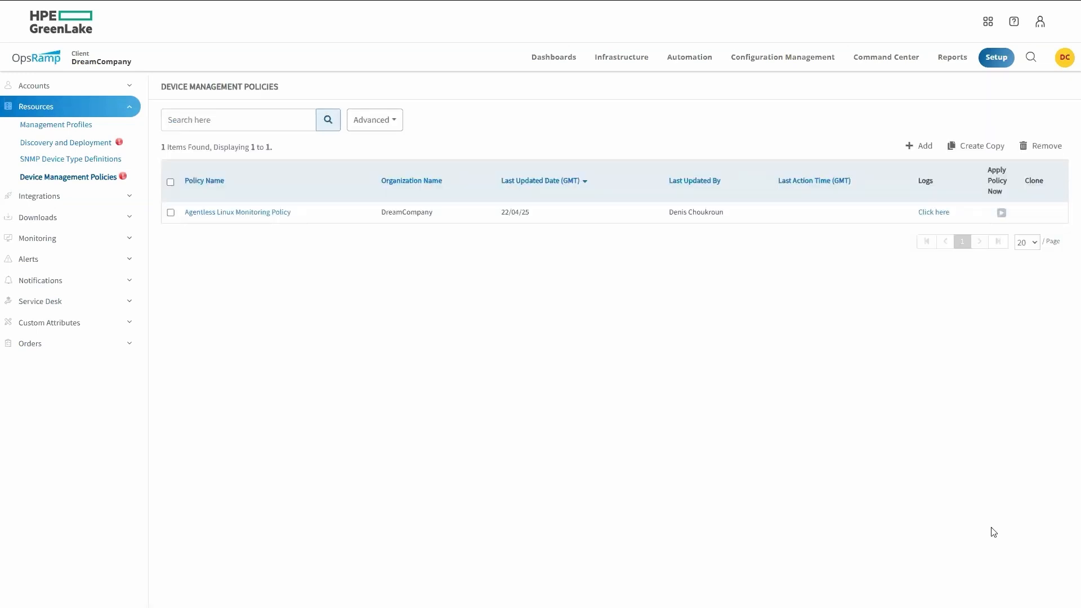
# - Find centos82rf2 among the Linux resources in the infrastructure search and open its details
pyautogui.click(621, 57)
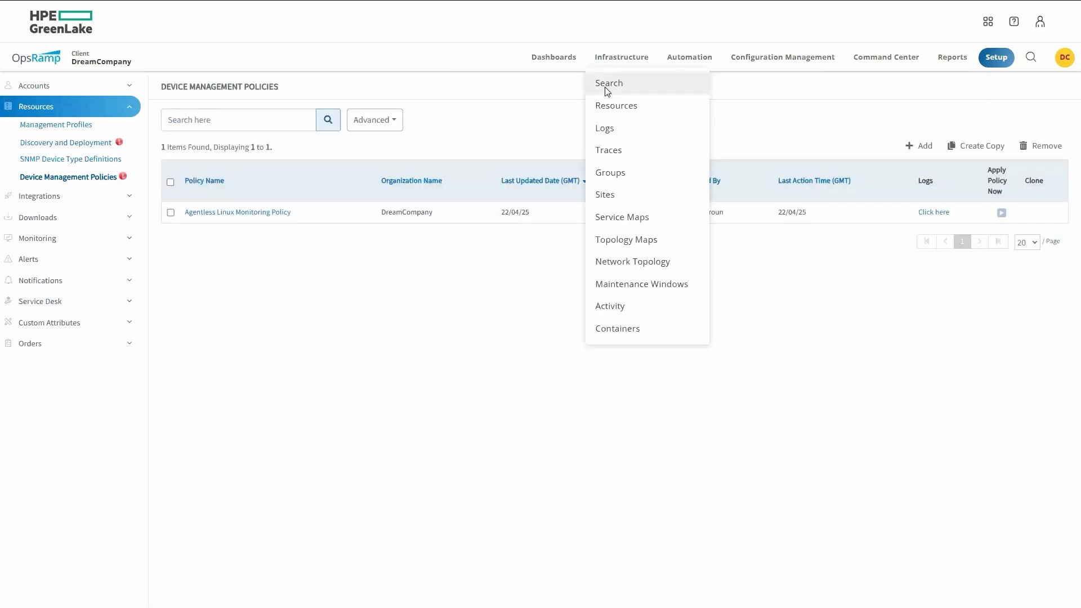
pyautogui.click(608, 84)
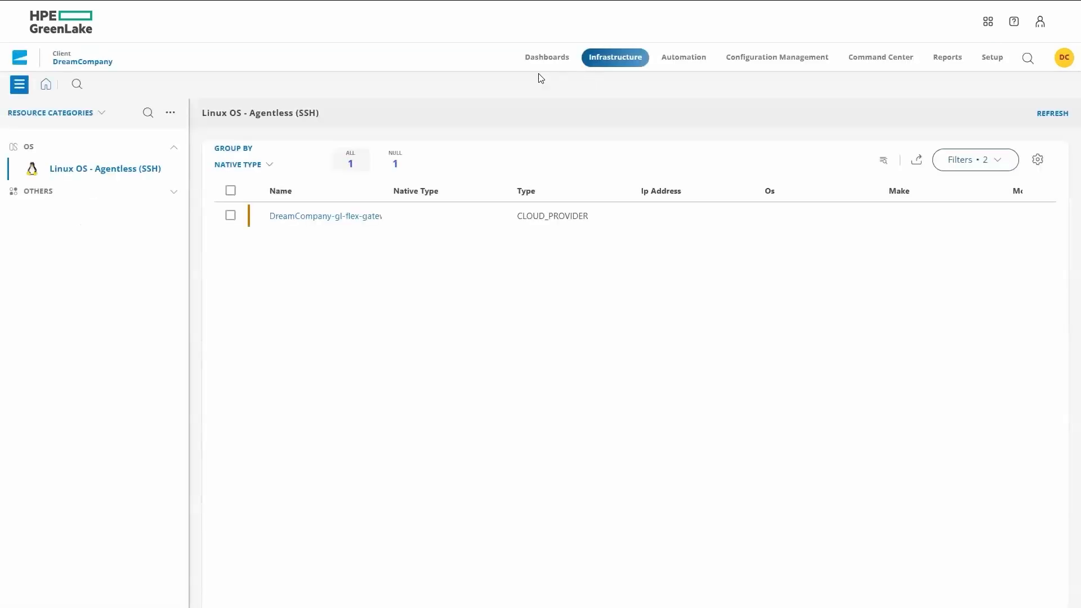
pyautogui.click(48, 197)
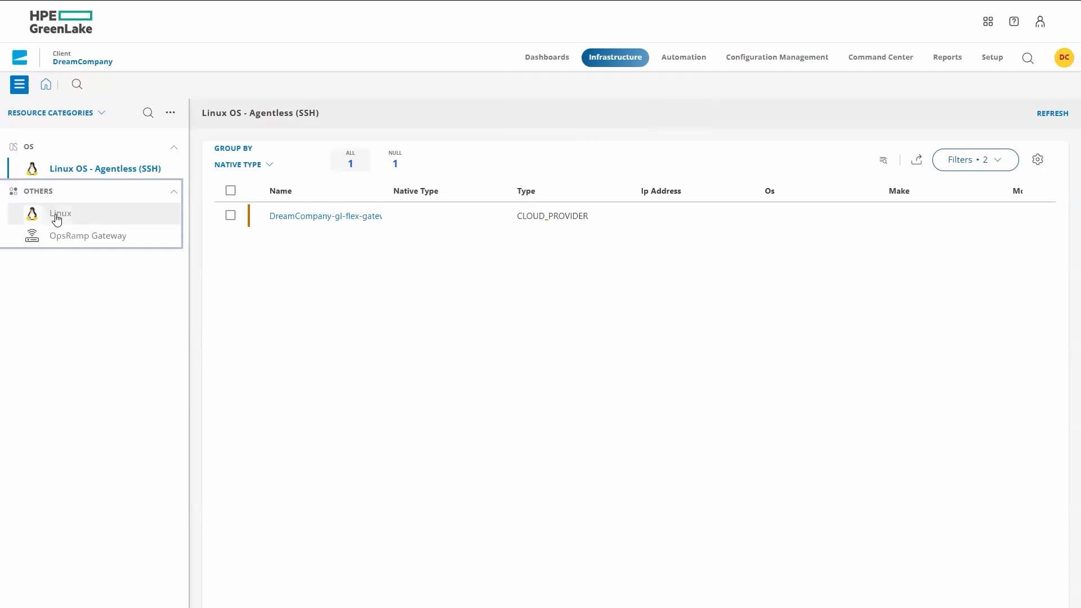
pyautogui.click(57, 219)
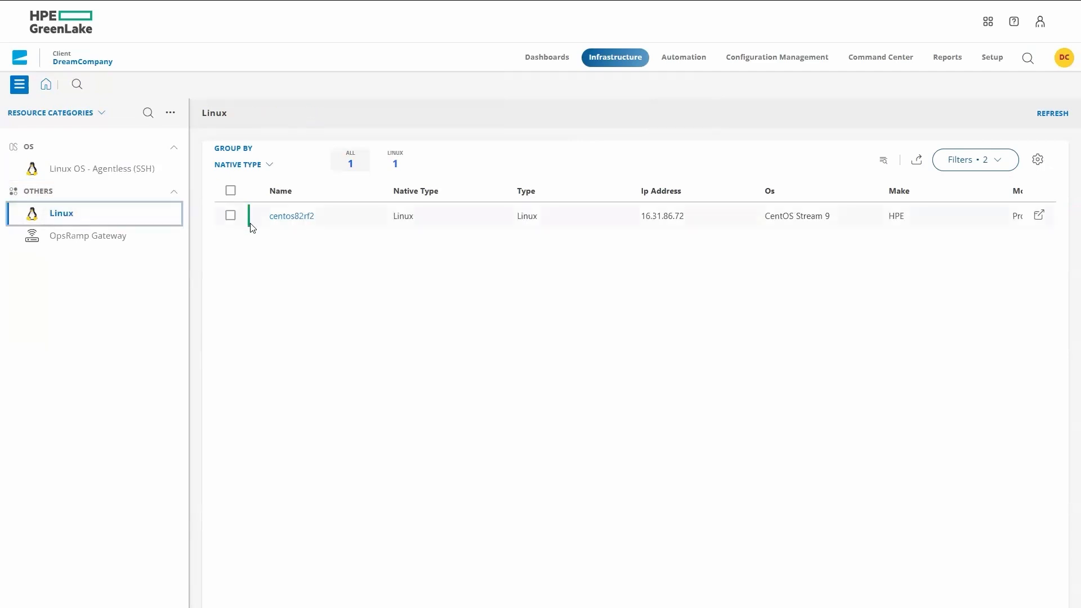
pyautogui.click(290, 221)
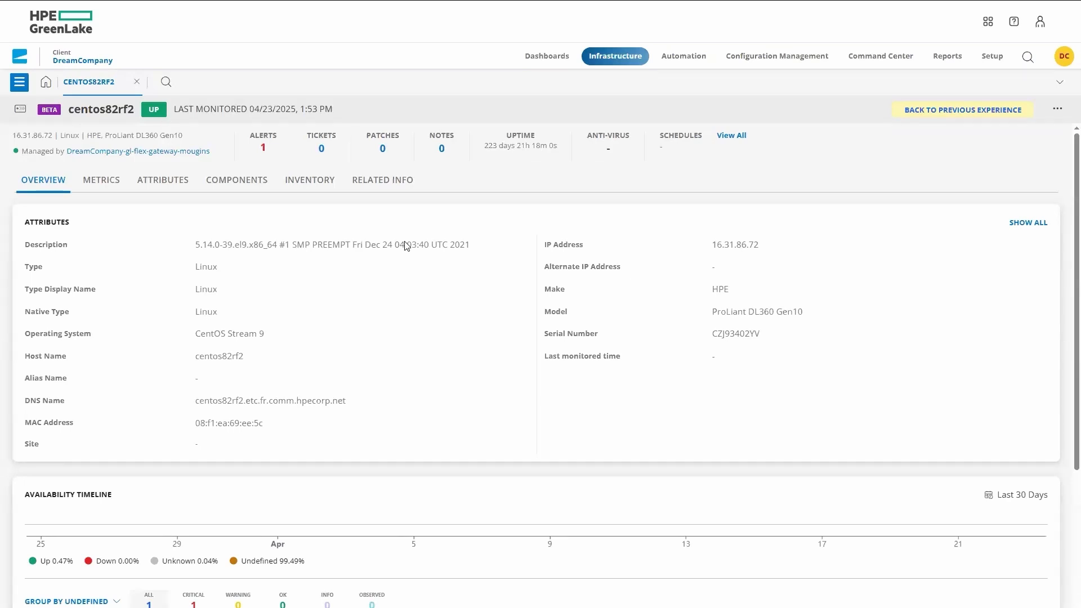
# - Review all metric graphs of centos82rf2, from CPU load and disk usage to memory, OS uptime and resource availability state
pyautogui.click(95, 187)
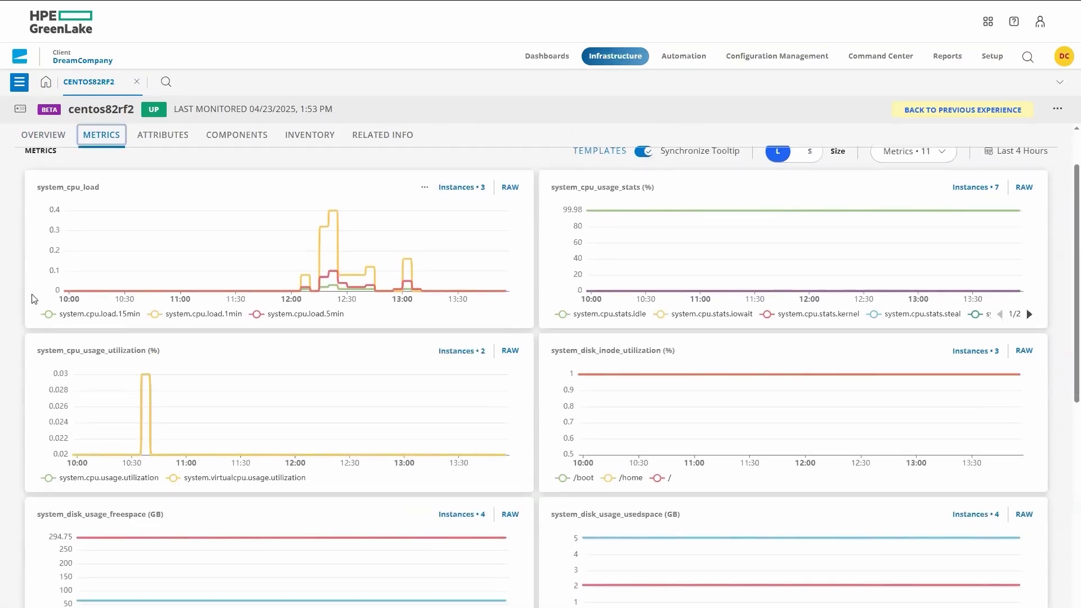
pyautogui.scroll(-2, 32, 298)
pyautogui.scroll(-2, 32, 299)
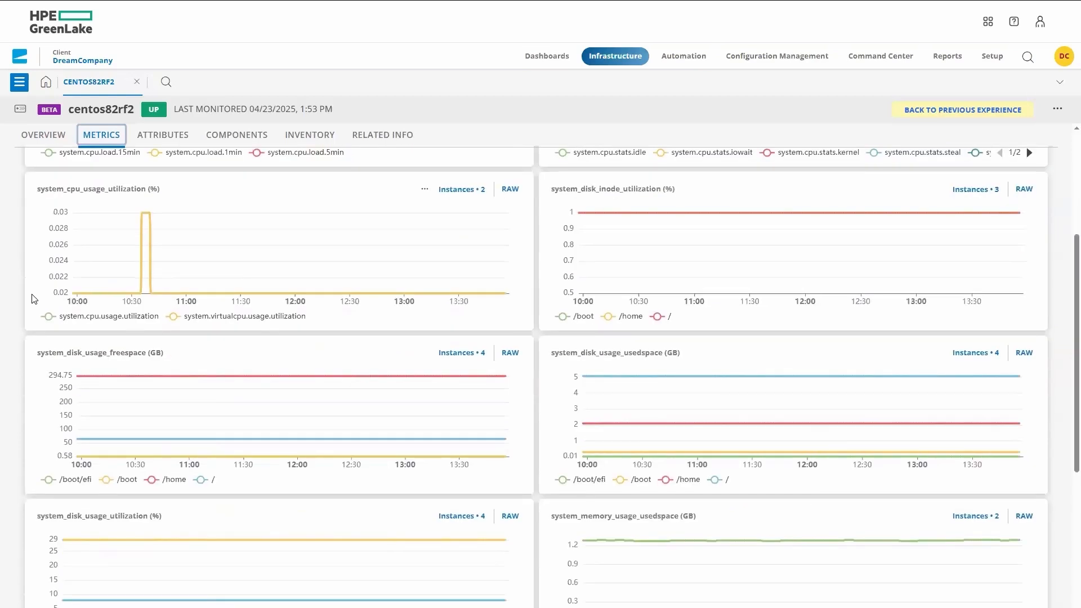
pyautogui.scroll(-2, 32, 299)
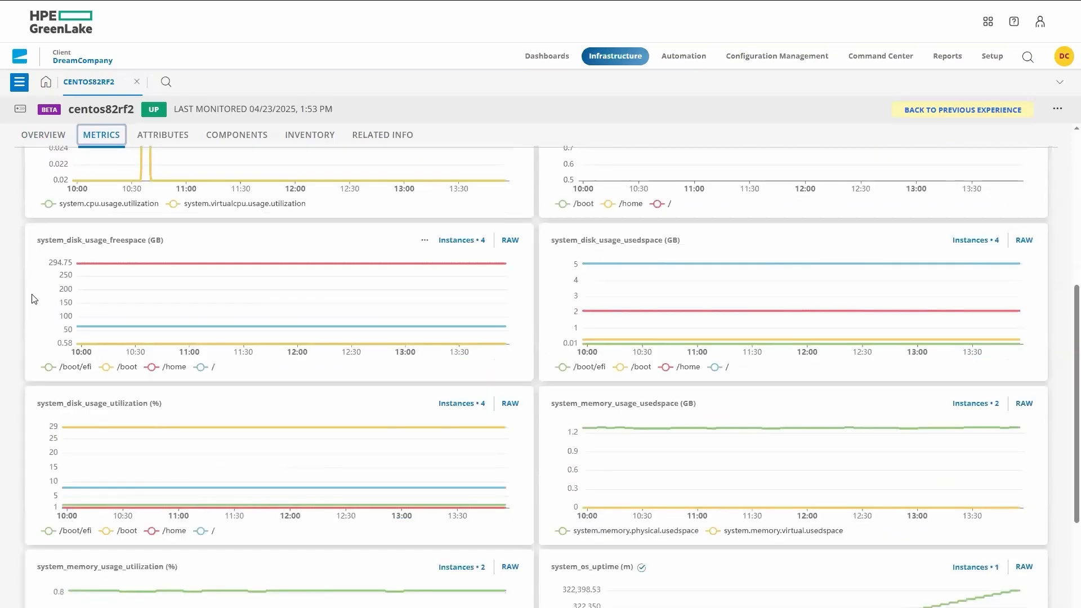
pyautogui.scroll(-4, 32, 298)
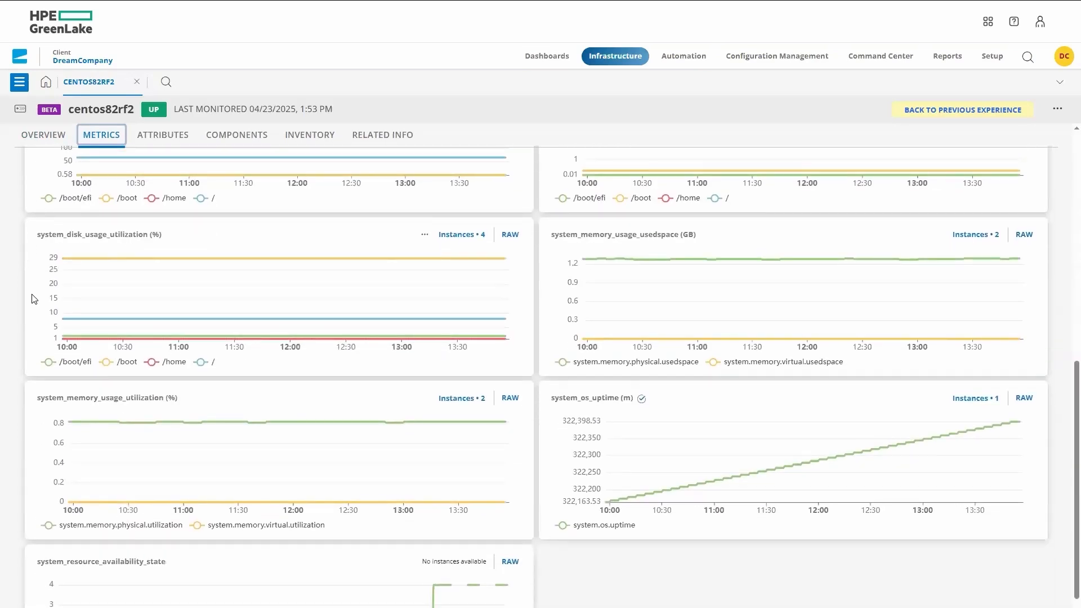
pyautogui.scroll(-1, 33, 298)
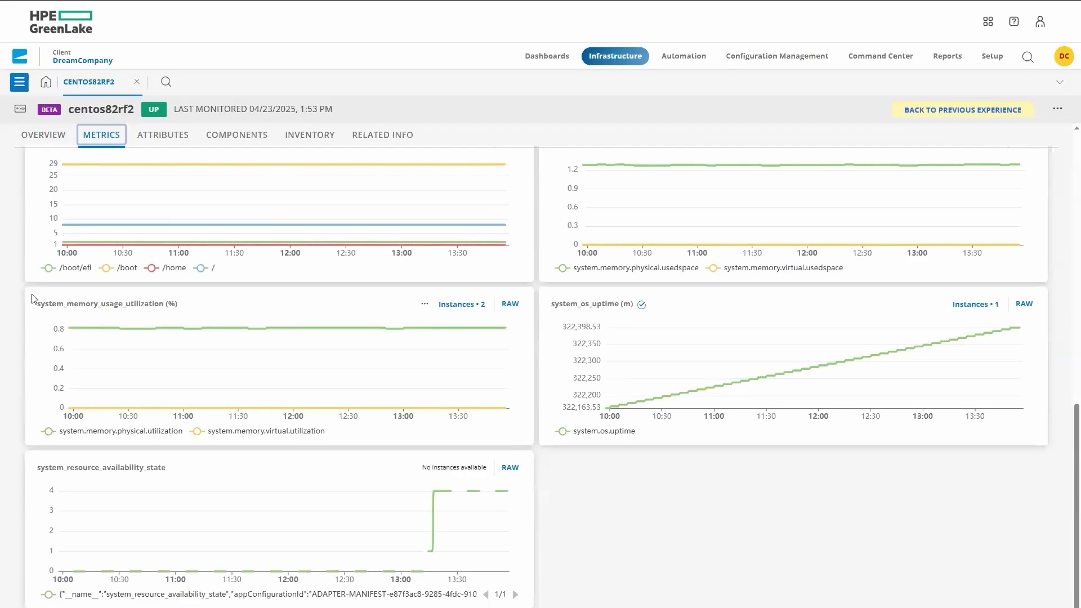